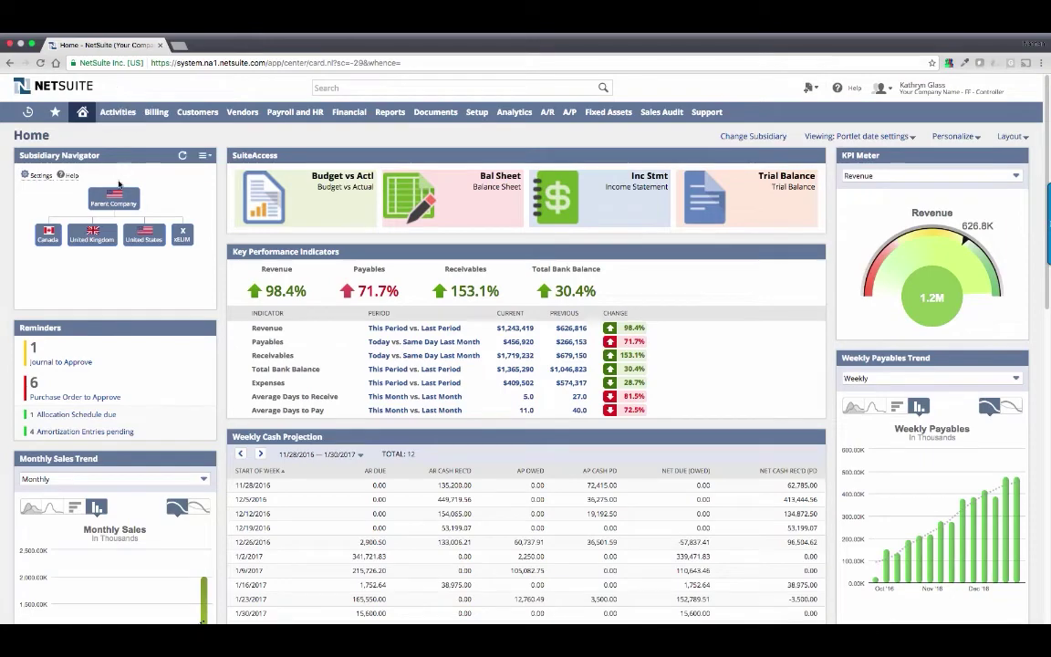
Step: View the United Kingdom subsidiary's dashboard figures, then switch back to the Parent Company dashboard
{"action": "mouse_move", "coordinate": [120, 196]}
{"action": "left_click", "coordinate": [95, 235]}
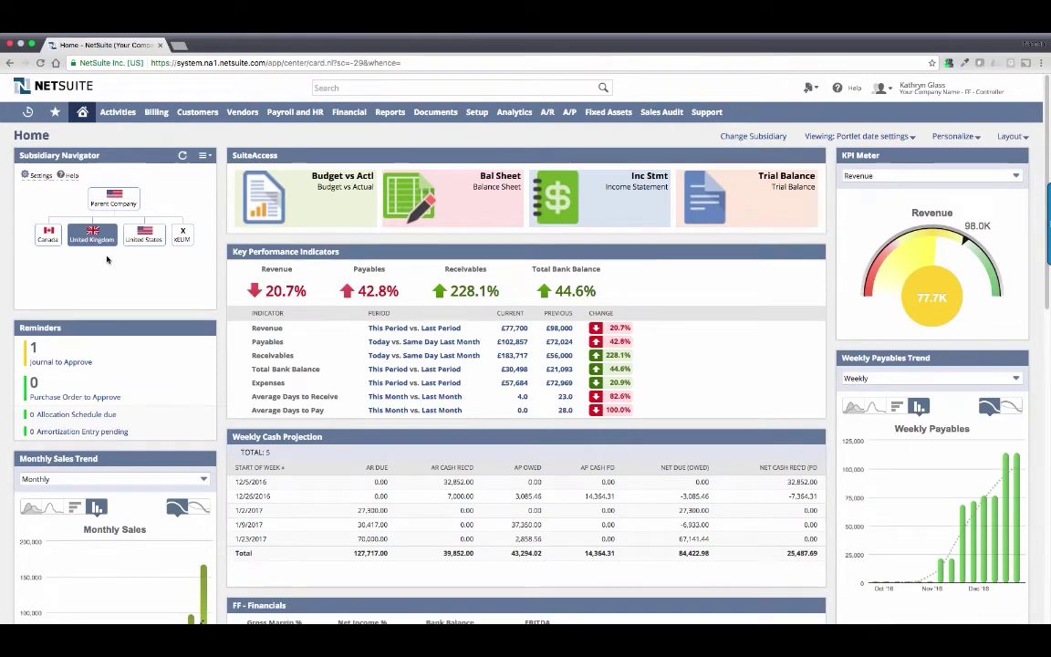
{"action": "left_click", "coordinate": [102, 197]}
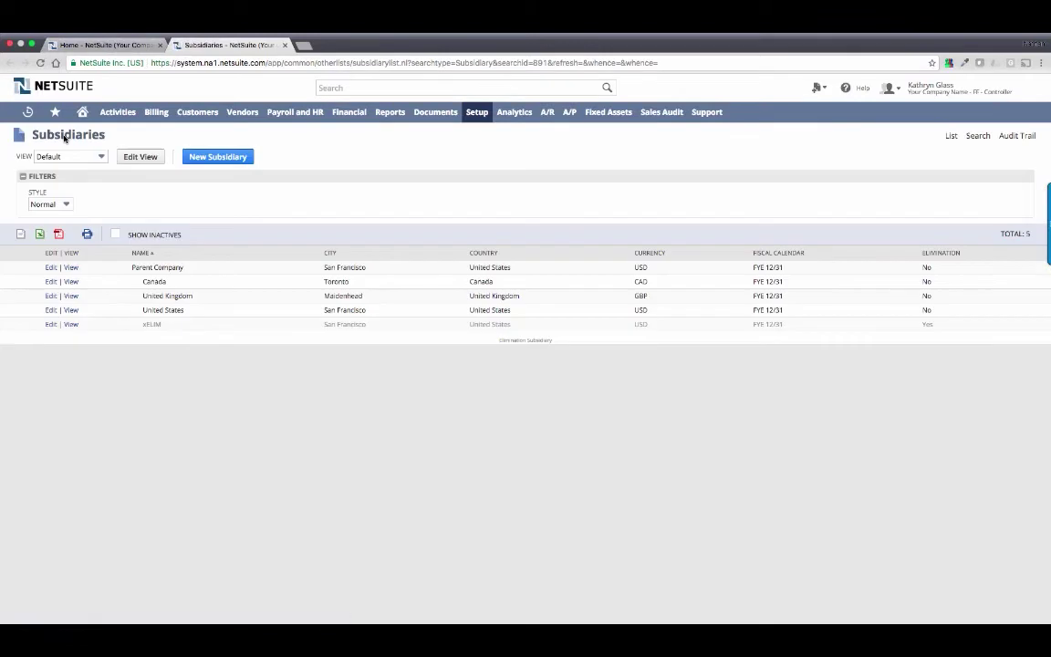
Step: Open the United Kingdom subsidiary record from the Subsidiaries list
{"action": "left_click", "coordinate": [72, 296]}
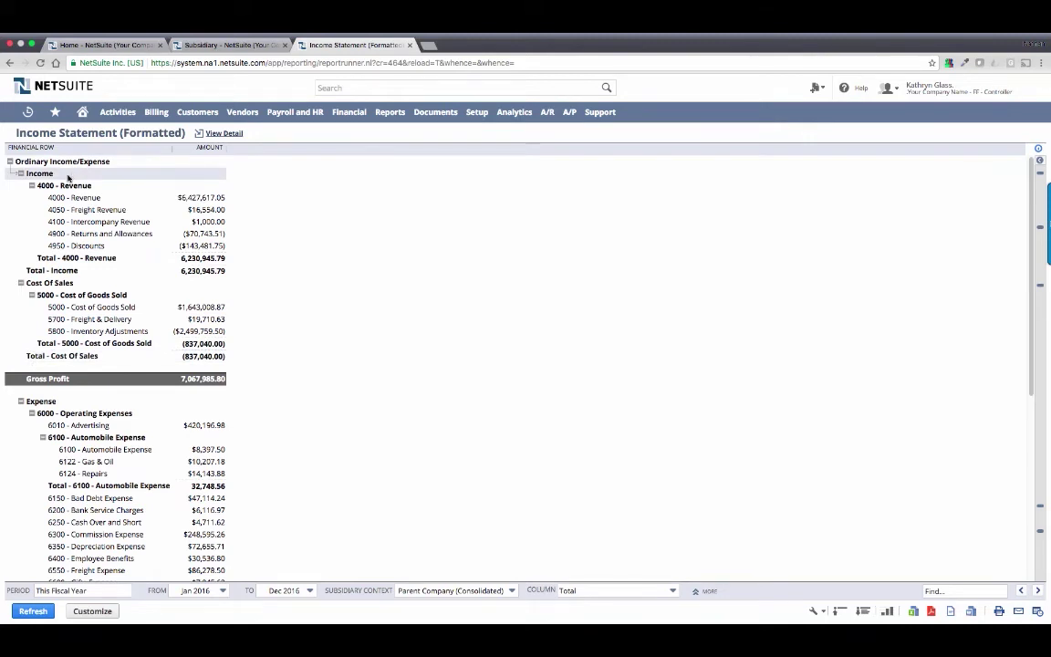
Step: Break the income statement columns out by Subsidiary and refresh the report
{"action": "left_click", "coordinate": [652, 590]}
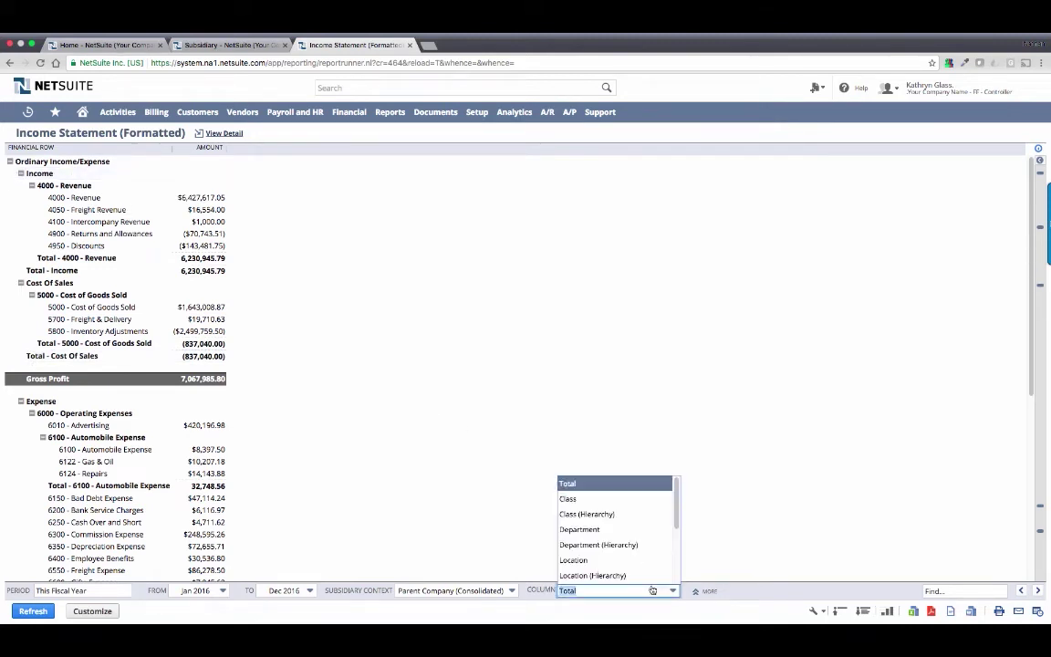
{"action": "scroll", "coordinate": [639, 511], "scroll_direction": "down", "scroll_amount": 4}
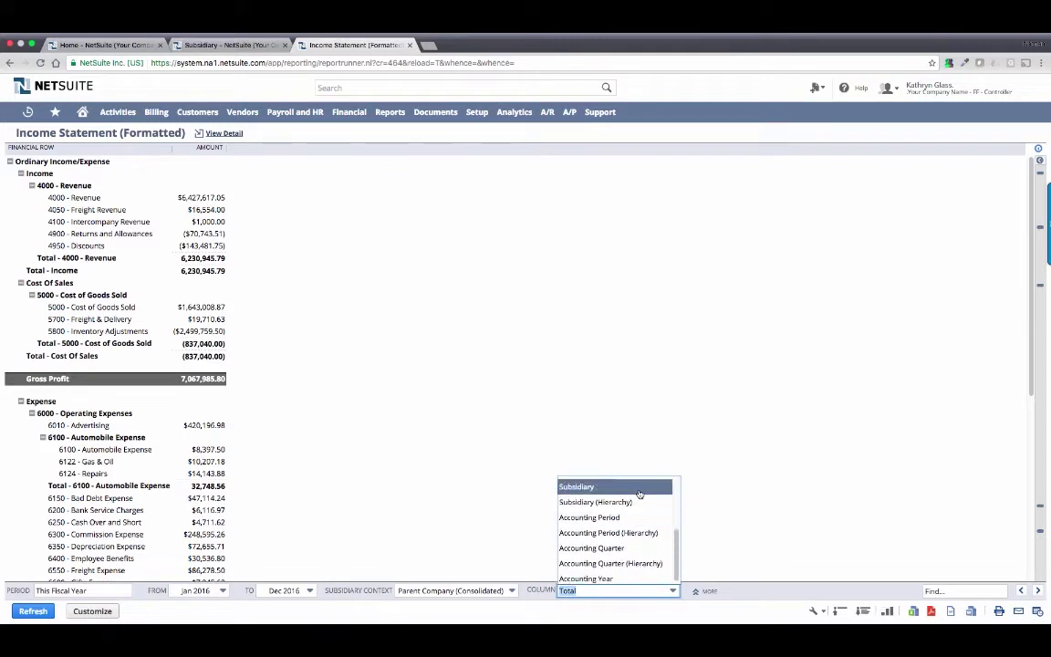
{"action": "left_click", "coordinate": [640, 489]}
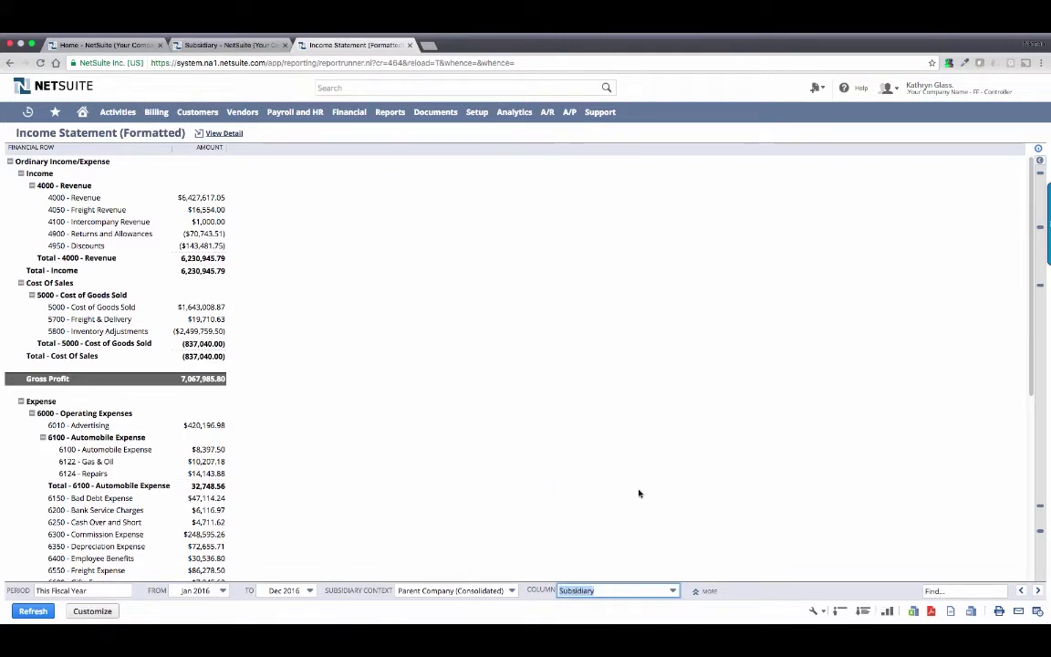
{"action": "left_click", "coordinate": [34, 611]}
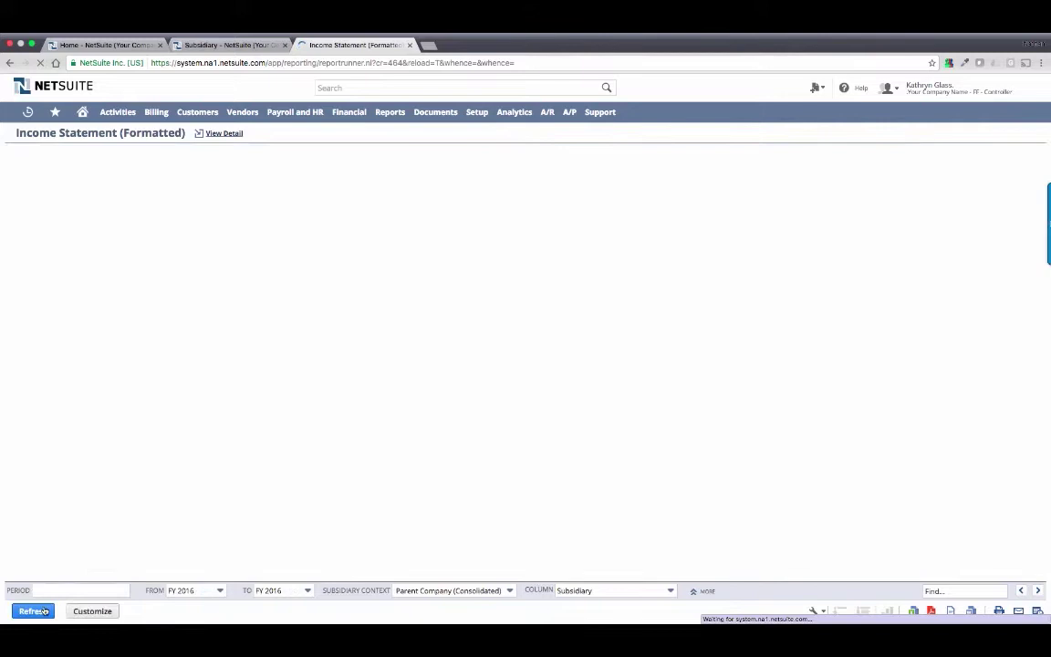
Step: Set Subsidiary Context to United Kingdom, refresh, and drill into the 6010 Advertising amount
{"action": "left_click", "coordinate": [469, 590]}
{"action": "left_click", "coordinate": [475, 530]}
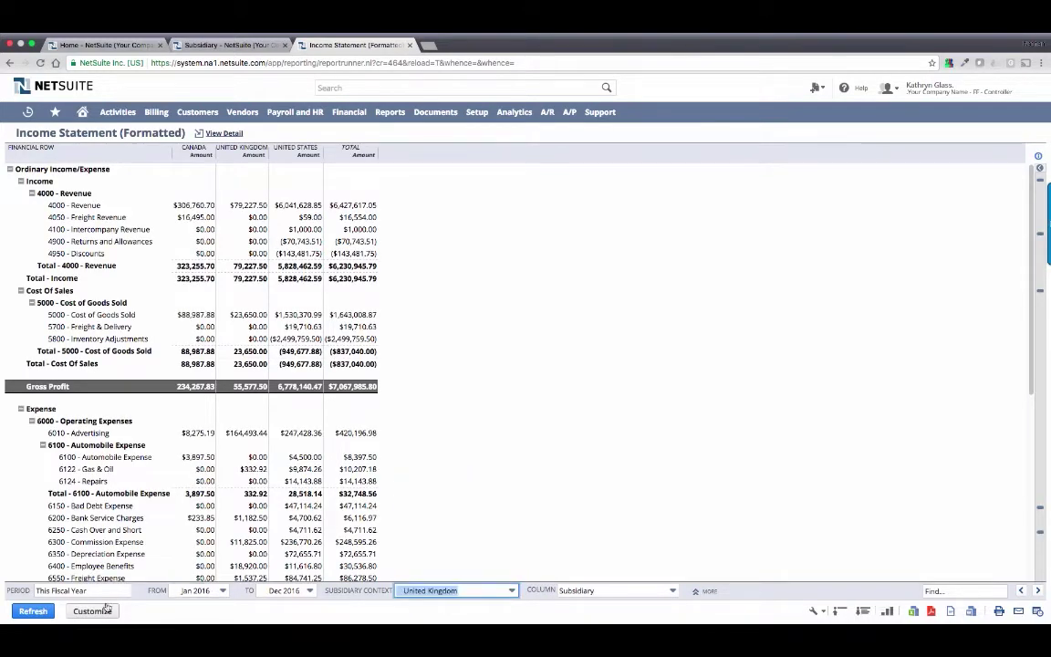
{"action": "left_click", "coordinate": [37, 610]}
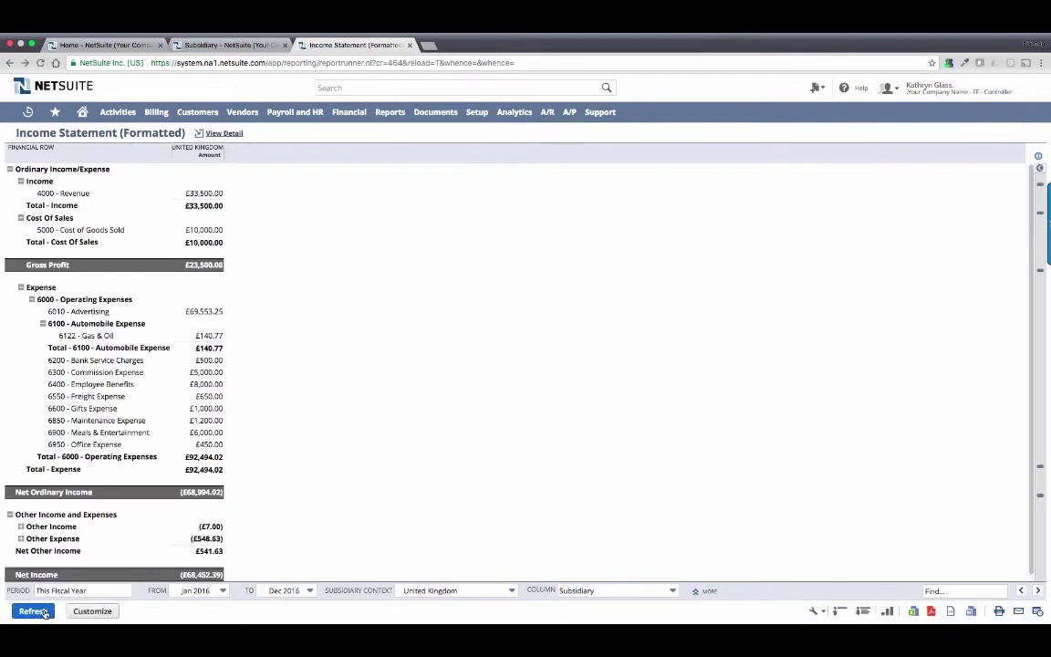
{"action": "left_click", "coordinate": [217, 311], "text": "super"}
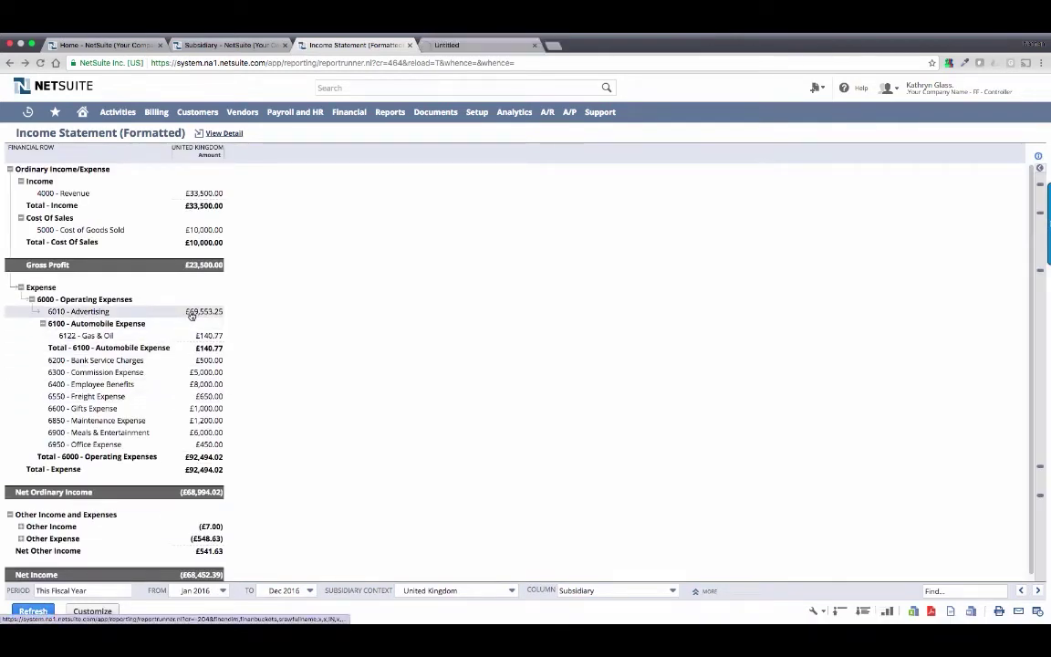
Step: Open the 12/15/2016 Global Marketers Inc. bill 12-5076 from the Income Statement Detail
{"action": "left_click", "coordinate": [434, 45]}
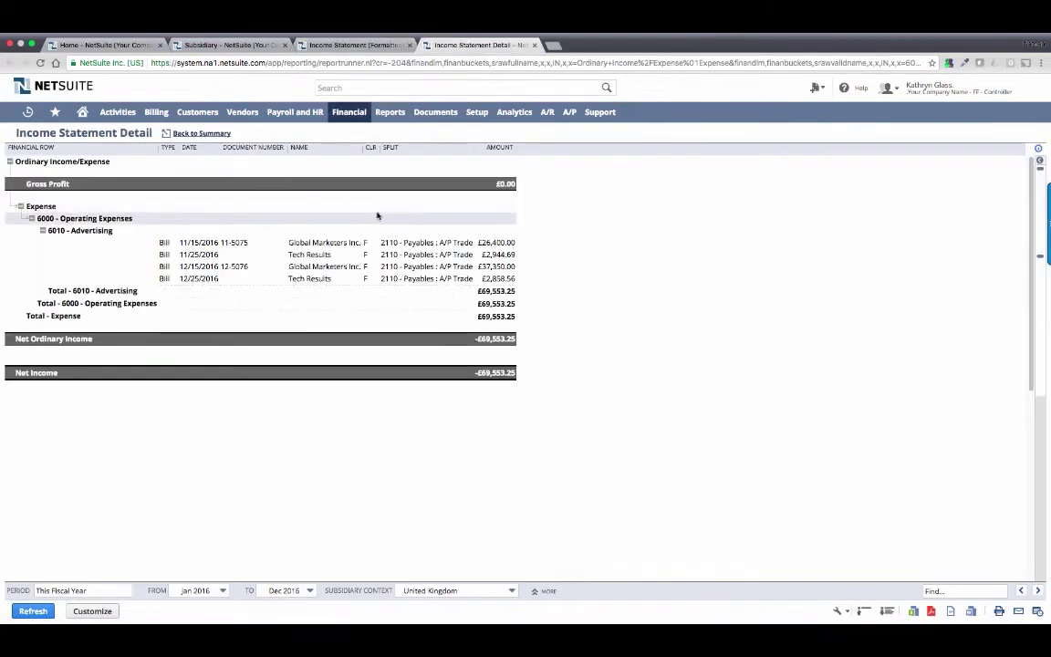
{"action": "left_click", "coordinate": [347, 267]}
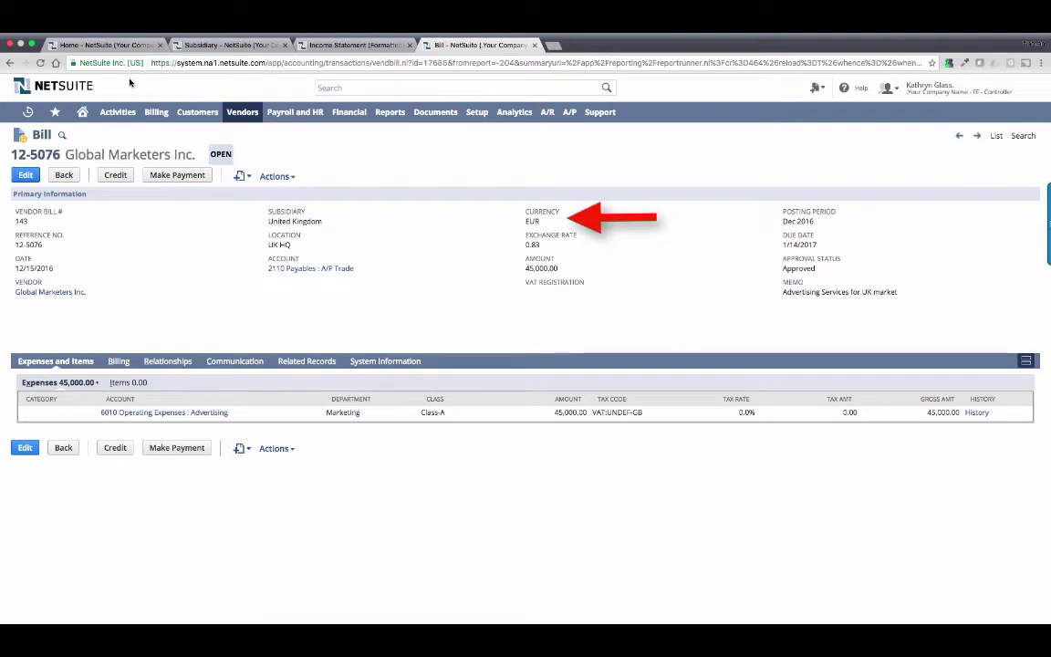
Step: Search 'exchange' to open Currency Exchange Rates and Consolidated Exchange Rates pages in new tabs
{"action": "left_click", "coordinate": [337, 87]}
{"action": "type", "text": "exchange"}
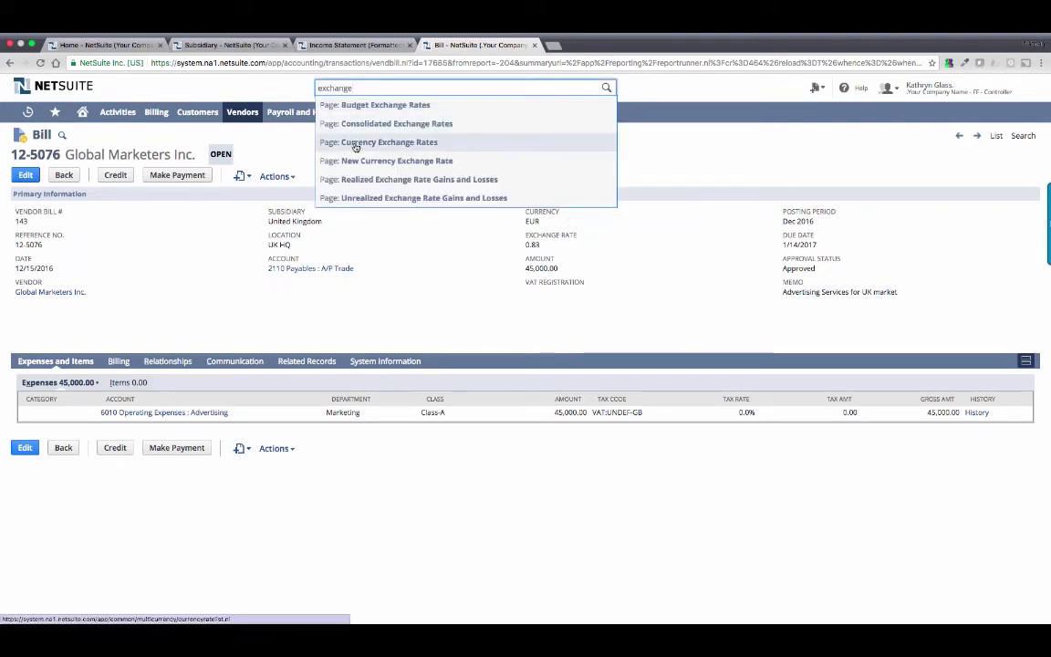
{"action": "left_click", "coordinate": [410, 142], "text": "super"}
{"action": "left_click", "coordinate": [374, 124], "text": "super"}
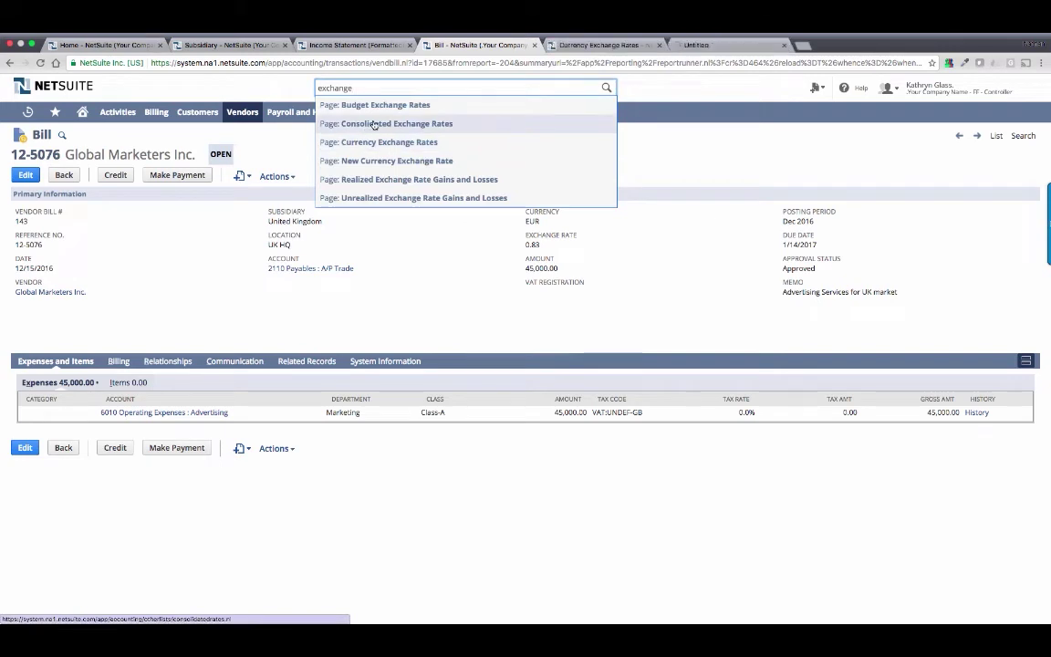
{"action": "double_click", "coordinate": [323, 88]}
{"action": "key", "text": "BackSpace"}
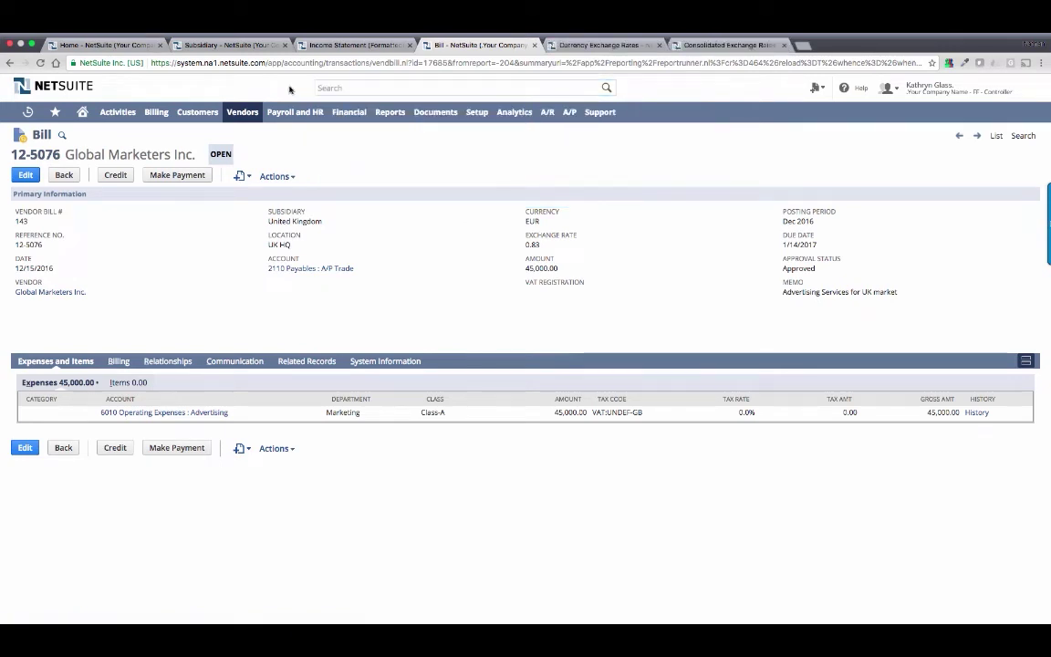
{"action": "left_click", "coordinate": [572, 45]}
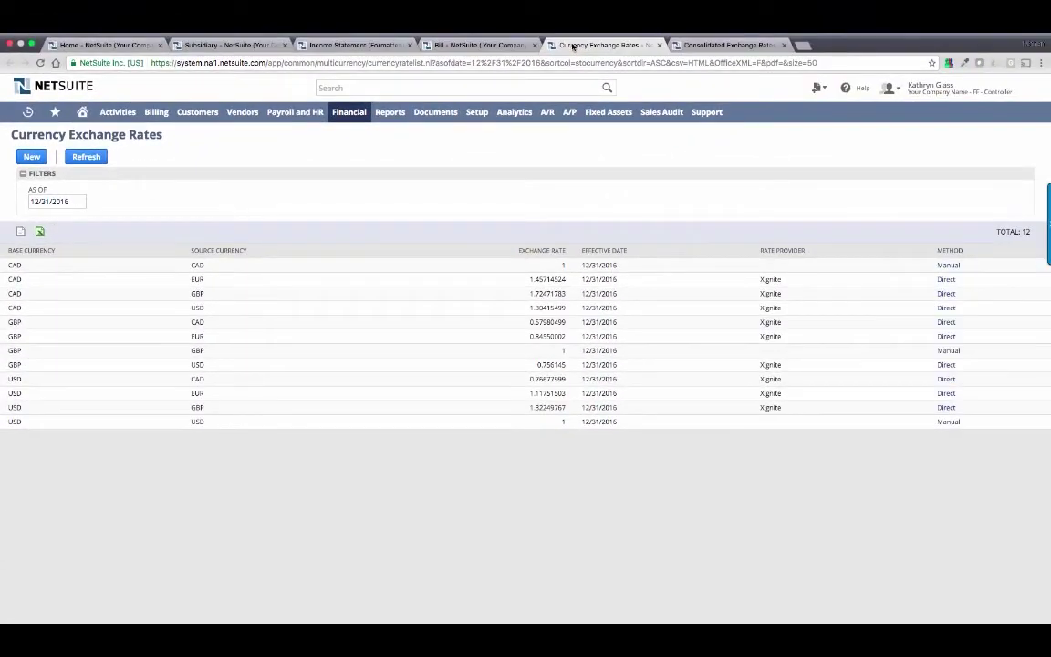
Step: Filter the Consolidated Exchange Rates list to the Dec 2016 period
{"action": "left_click", "coordinate": [705, 45]}
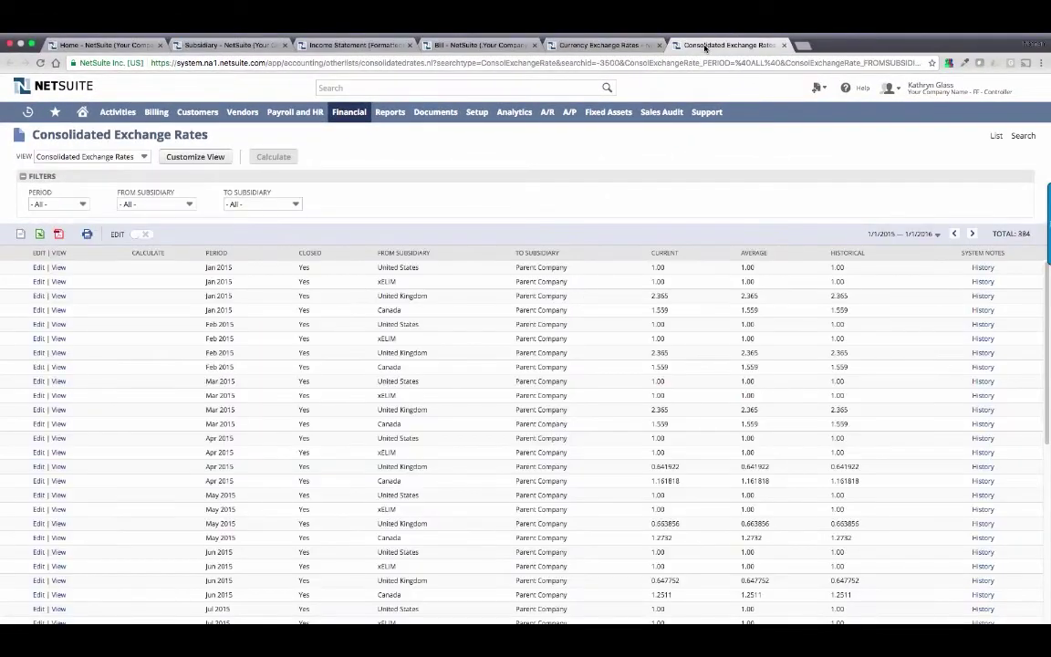
{"action": "left_click", "coordinate": [55, 203]}
{"action": "scroll", "coordinate": [59, 260], "scroll_direction": "down", "scroll_amount": 3}
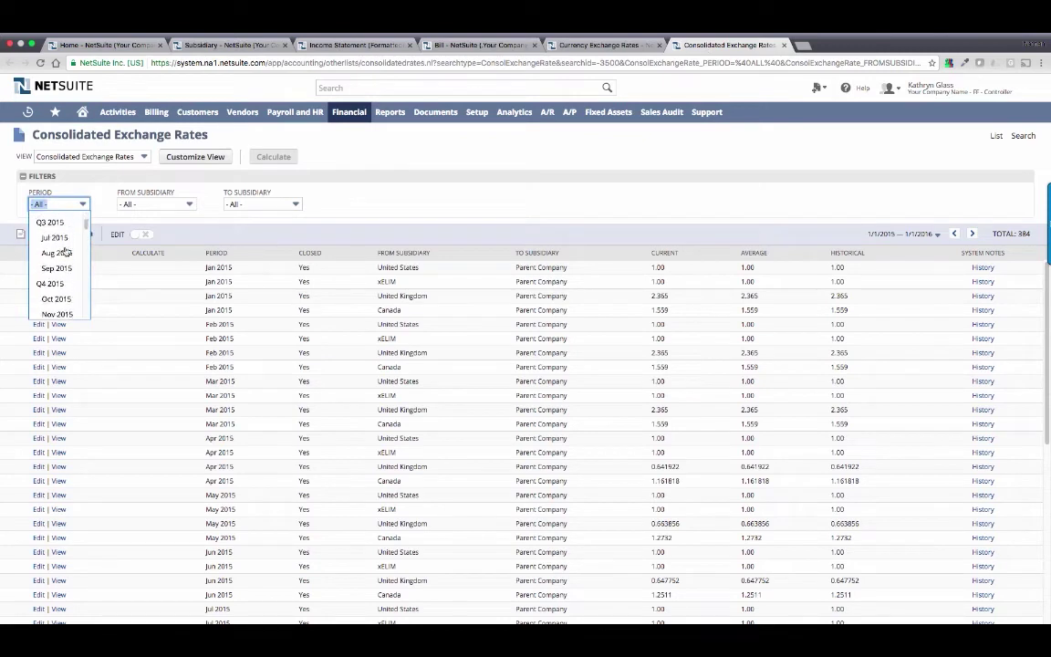
{"action": "scroll", "coordinate": [66, 251], "scroll_direction": "down", "scroll_amount": 5}
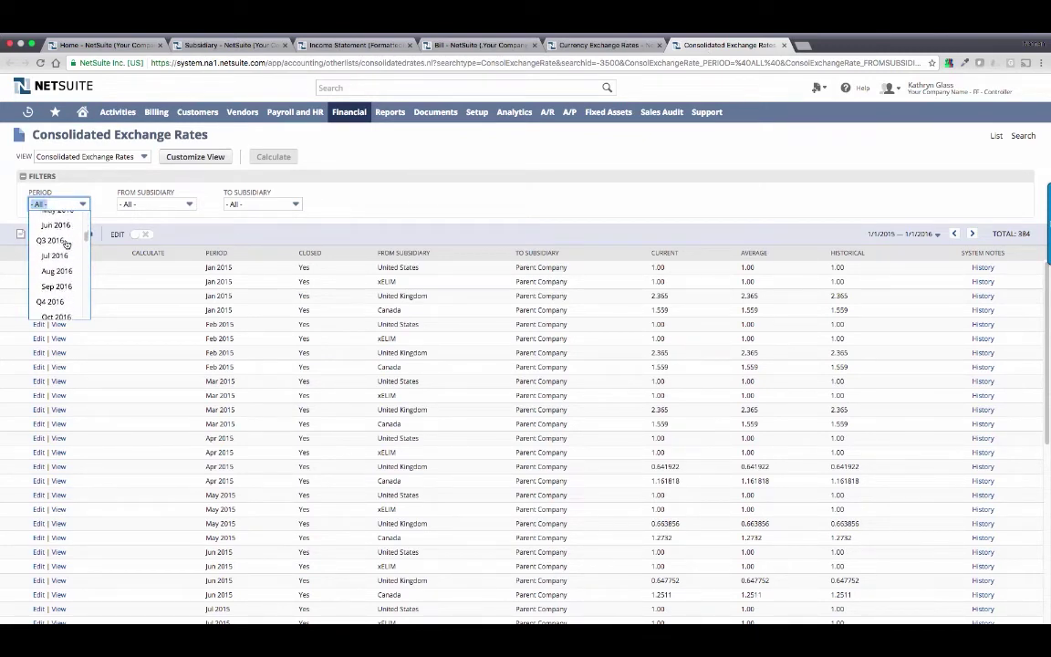
{"action": "scroll", "coordinate": [66, 244], "scroll_direction": "down", "scroll_amount": 3}
{"action": "left_click", "coordinate": [64, 247]}
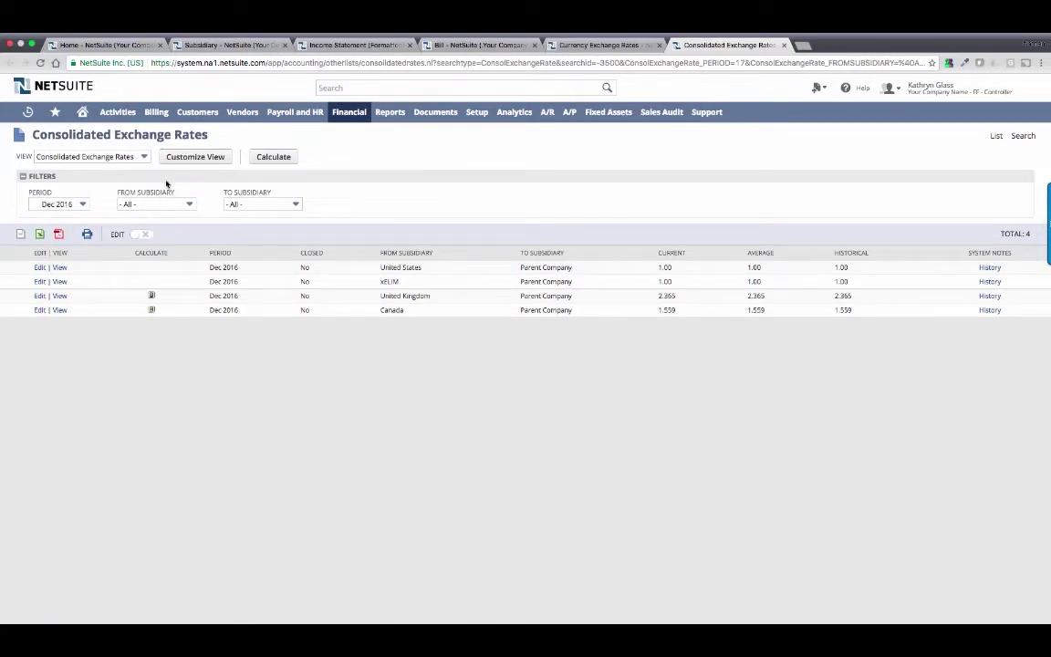
Step: Go to Manage Accounting Periods, collapse FY 2015, and open the Dec 2016 close checklist
{"action": "mouse_move", "coordinate": [55, 111]}
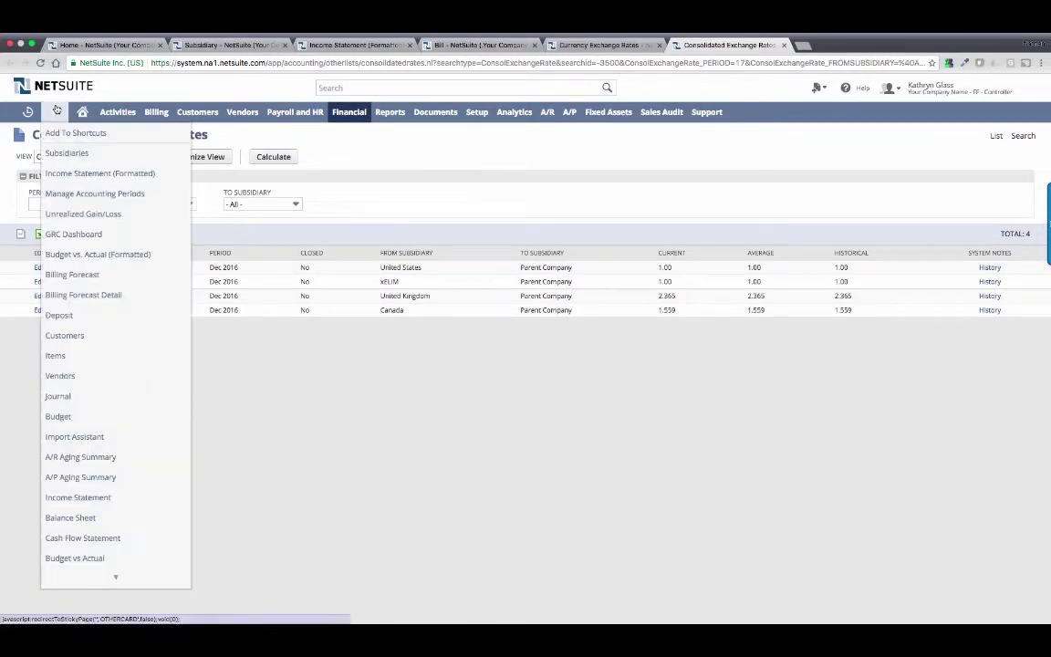
{"action": "left_click", "coordinate": [76, 193]}
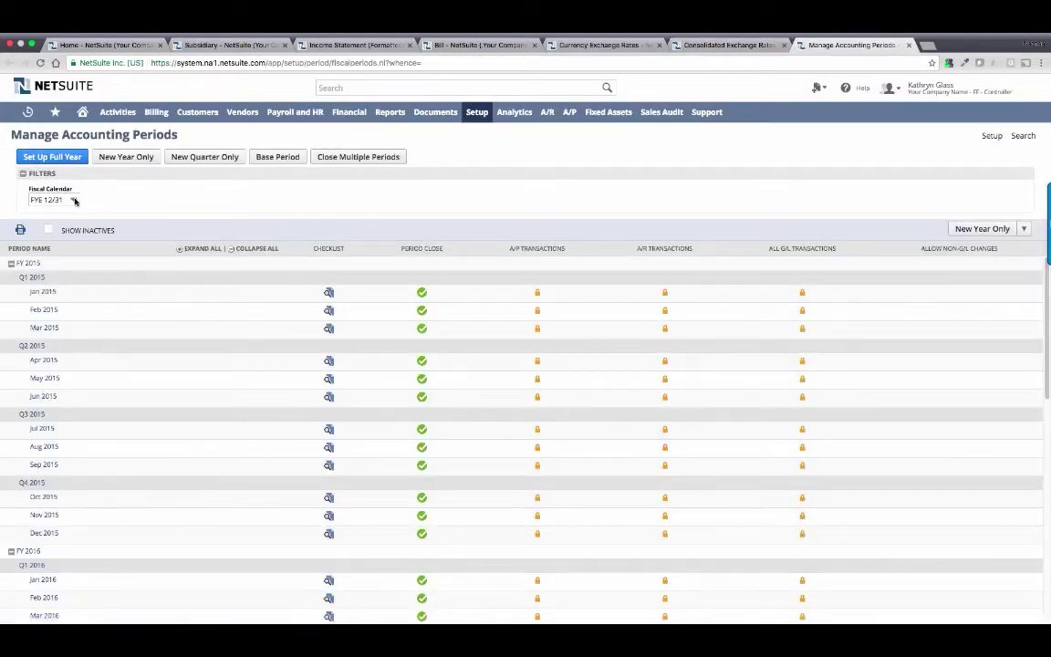
{"action": "left_click", "coordinate": [11, 263]}
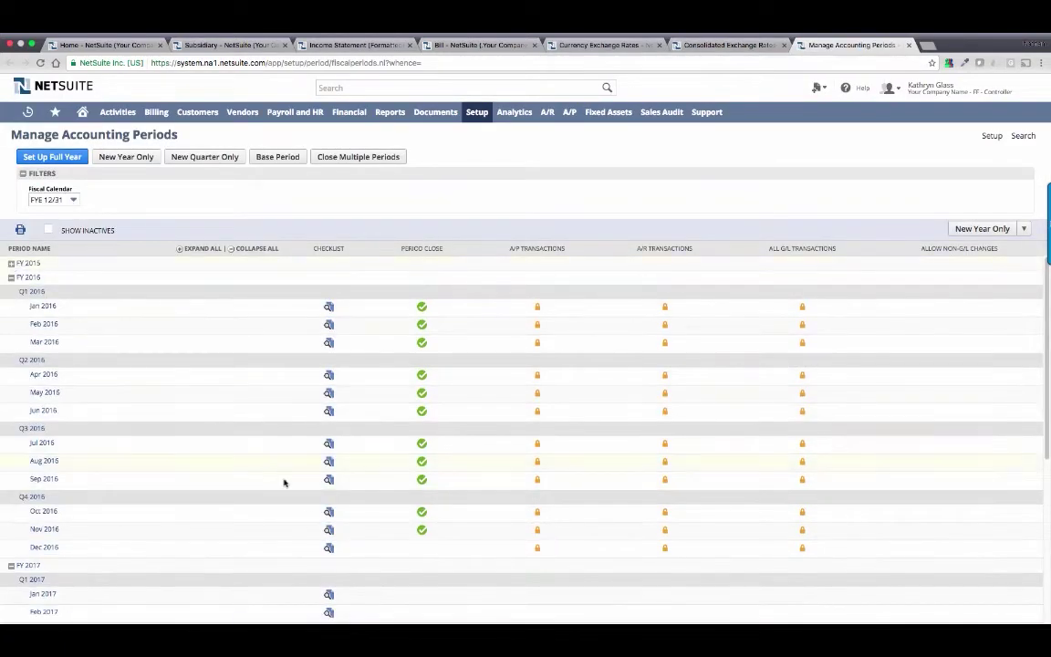
{"action": "left_click", "coordinate": [328, 547]}
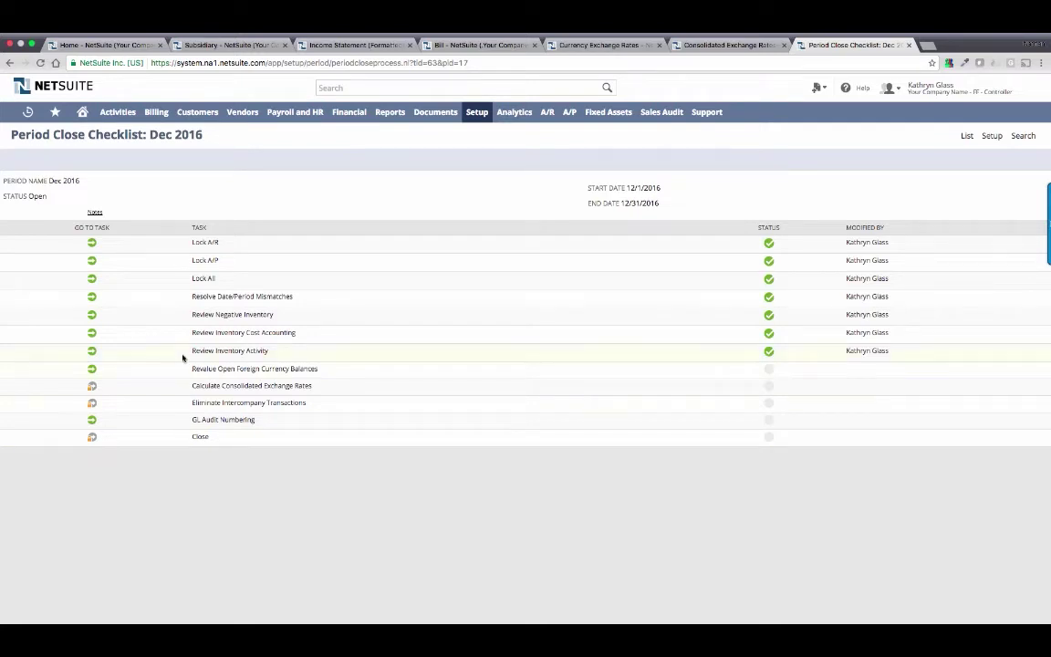
Step: Review the Lock All and Revalue Open Foreign Currency Balances tasks, then return to bill 12-5076
{"action": "left_click", "coordinate": [93, 278]}
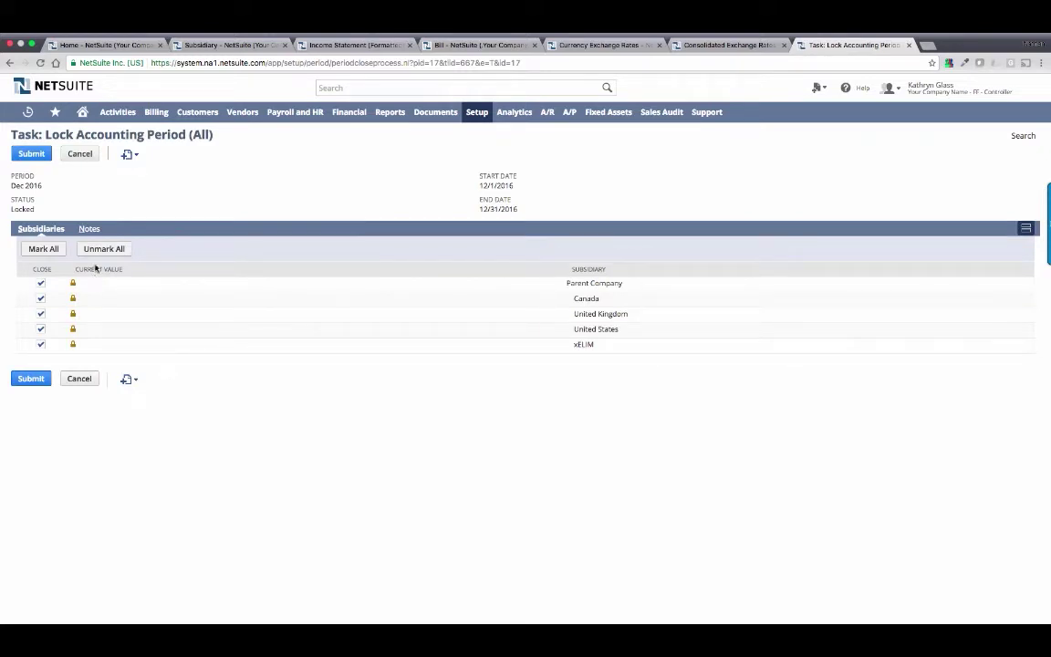
{"action": "left_click", "coordinate": [79, 154]}
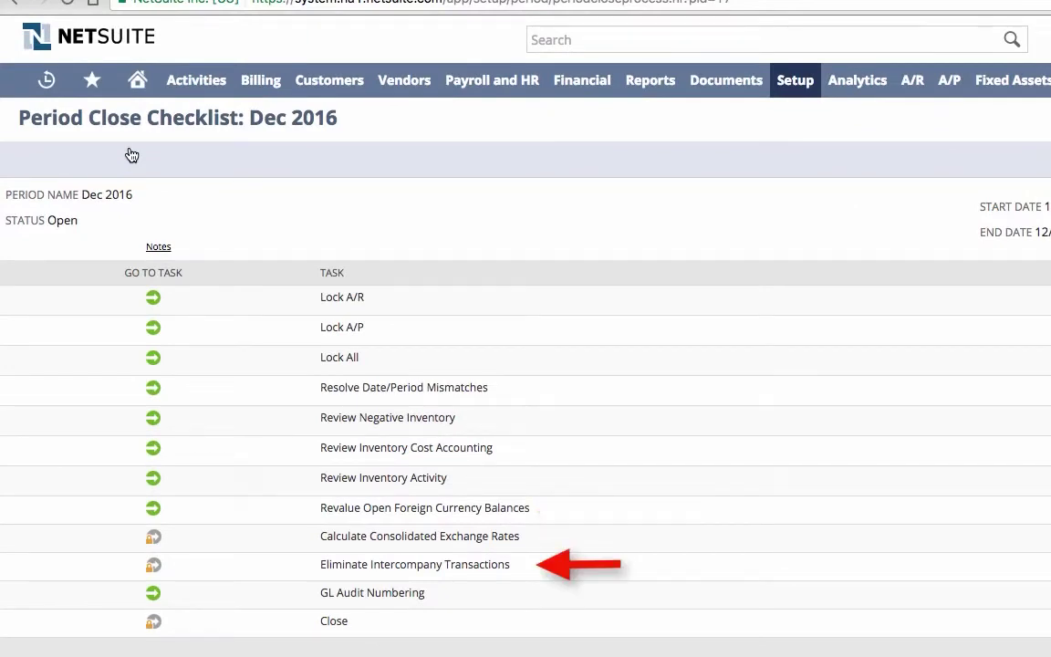
{"action": "left_click", "coordinate": [154, 511]}
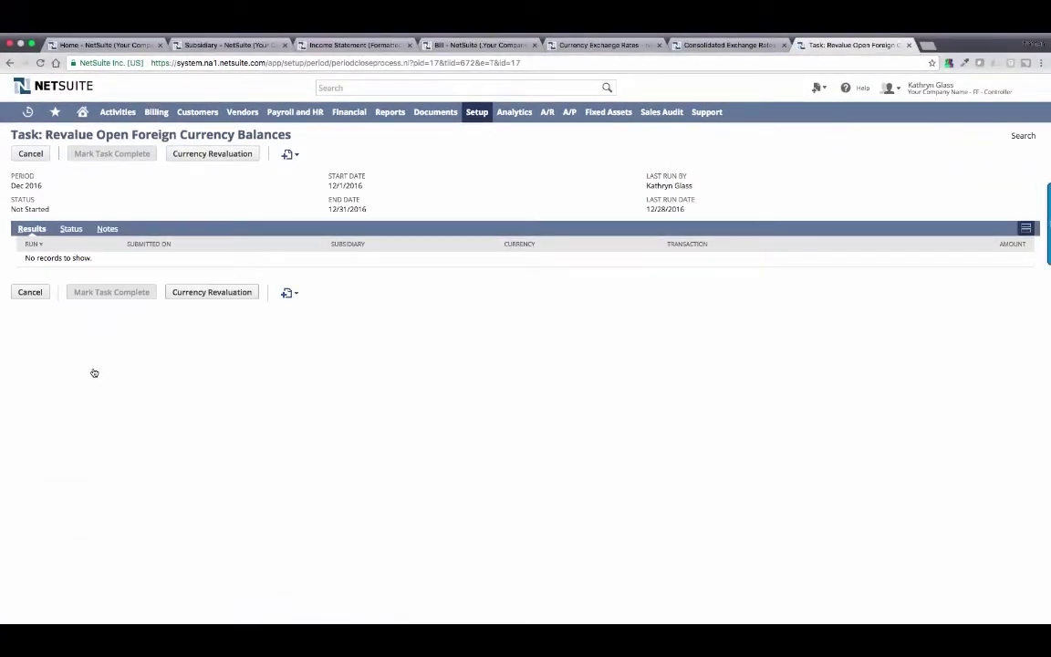
{"action": "left_click", "coordinate": [461, 44]}
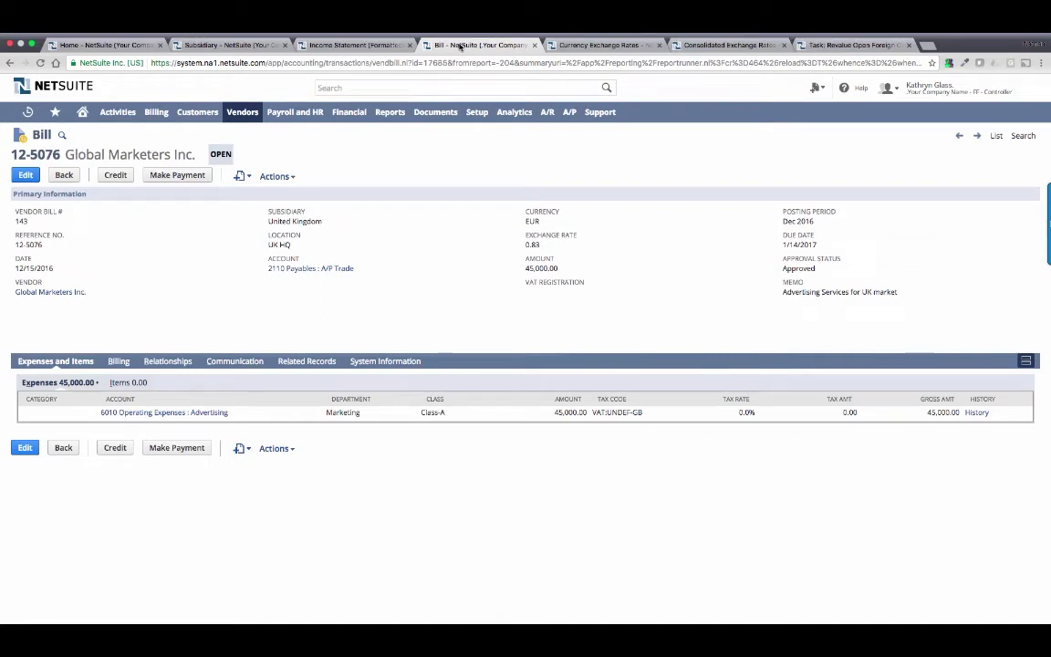
Step: Check the 12/31/2016 Currency Exchange Rates list, then return to the revaluation task
{"action": "left_click", "coordinate": [586, 45]}
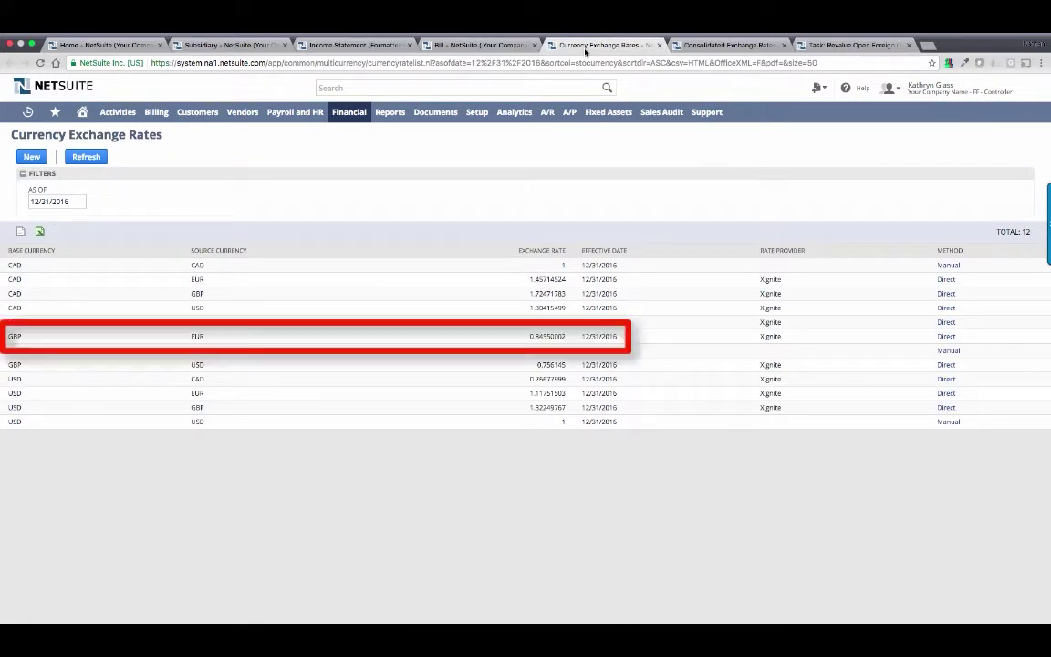
{"action": "left_click", "coordinate": [825, 45]}
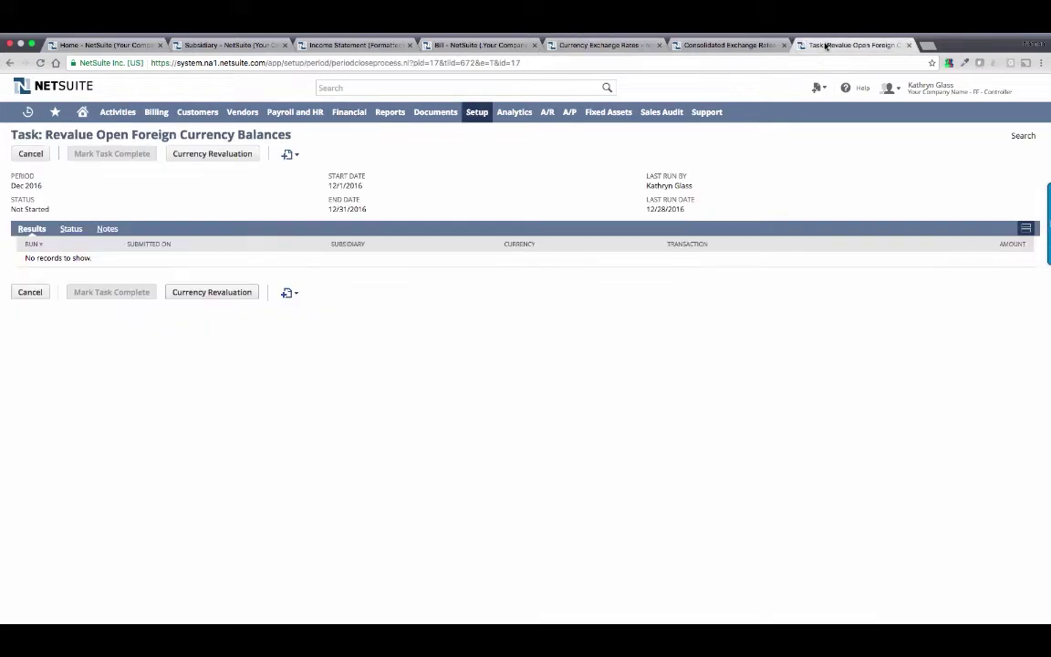
Step: Run the revaluation including child subsidiaries with memo 'Currency Reval - Dec 2016', then open the United Kingdom's CR28
{"action": "left_click", "coordinate": [221, 154]}
{"action": "left_click", "coordinate": [33, 226]}
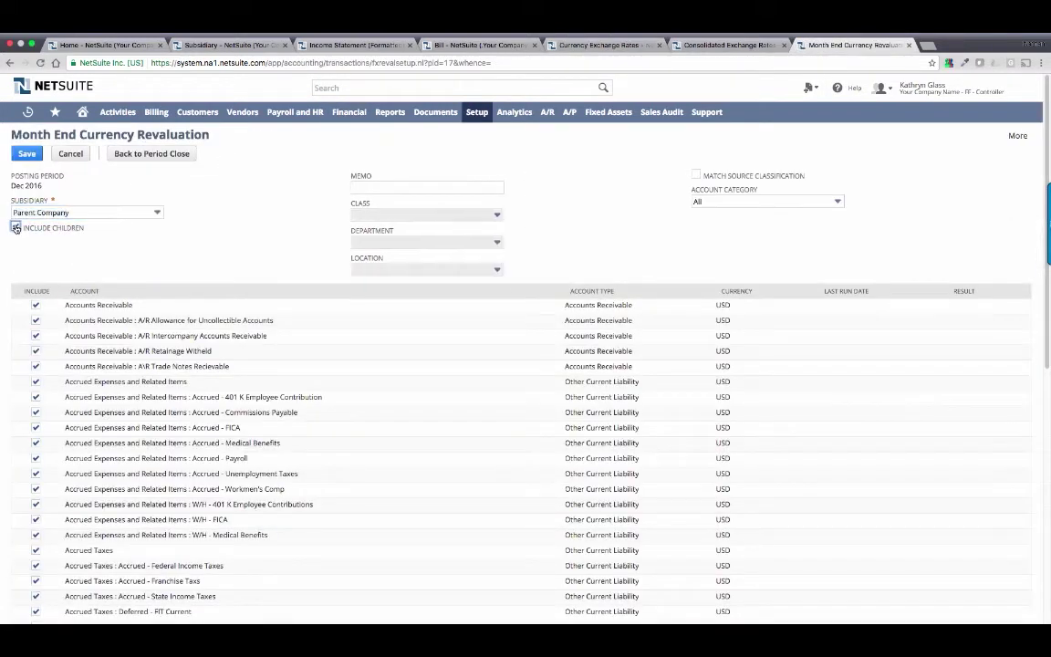
{"action": "left_click", "coordinate": [355, 188]}
{"action": "type", "text": "Curre"}
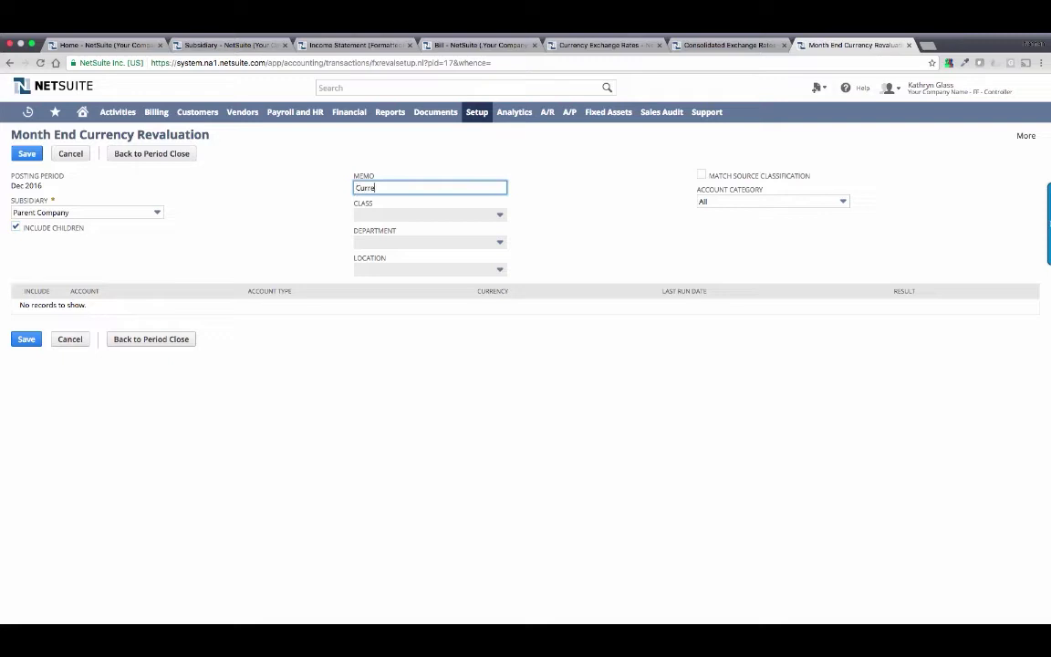
{"action": "type", "text": "ncy Reval - Dec 2016"}
{"action": "left_click", "coordinate": [29, 153]}
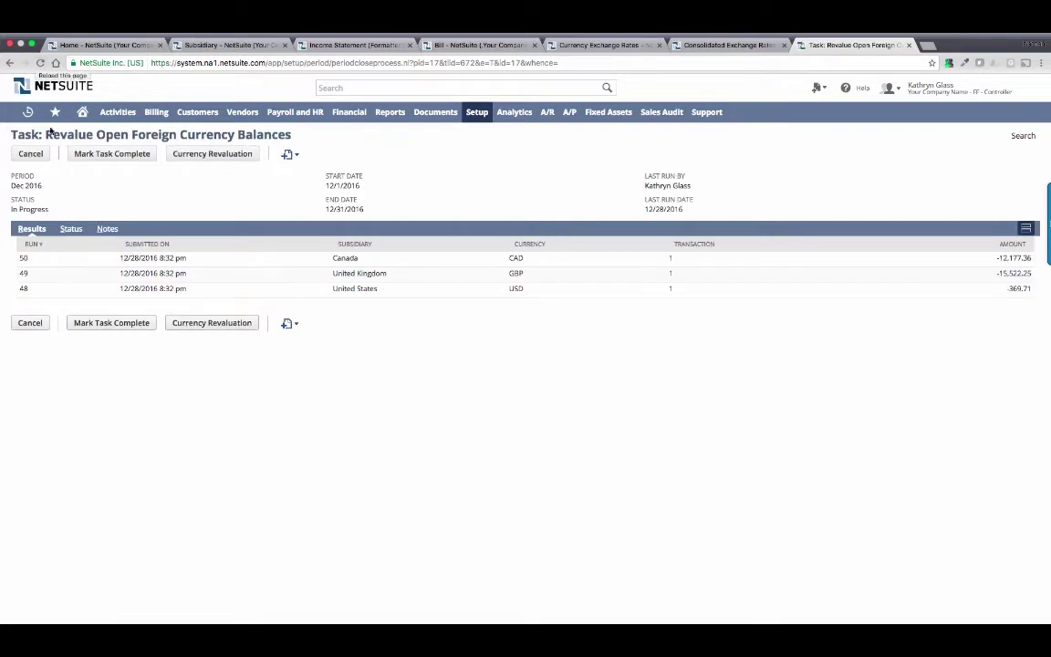
{"action": "left_click", "coordinate": [671, 273], "text": "super"}
{"action": "left_click", "coordinate": [923, 43]}
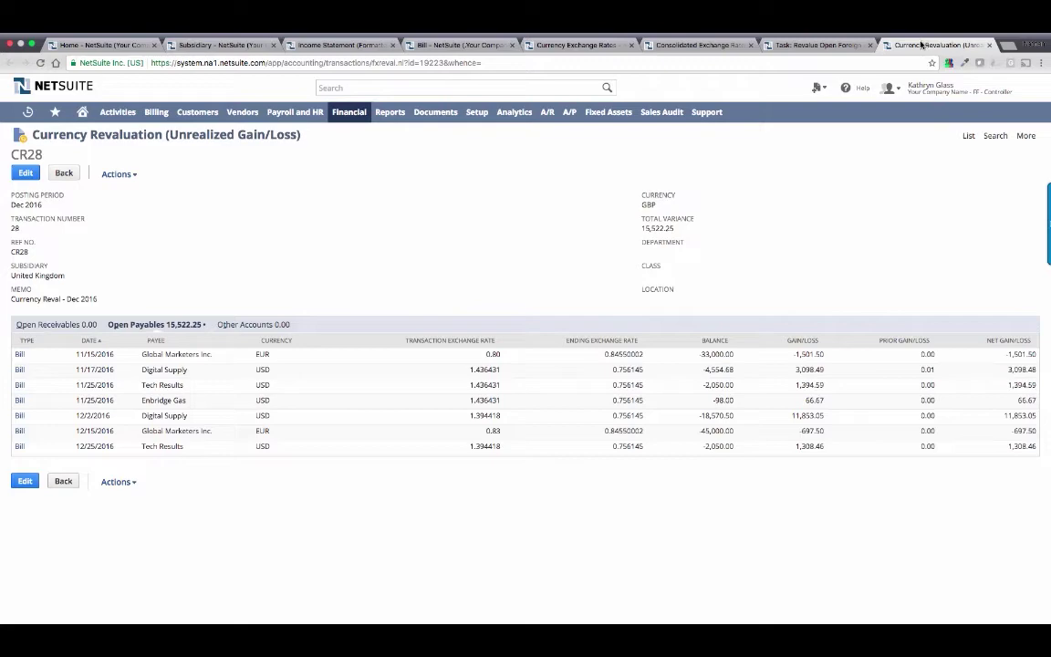
Step: Review the unrealized gain/loss report, then refresh the United Kingdom income statement and expand Other Expense
{"action": "mouse_move", "coordinate": [56, 116]}
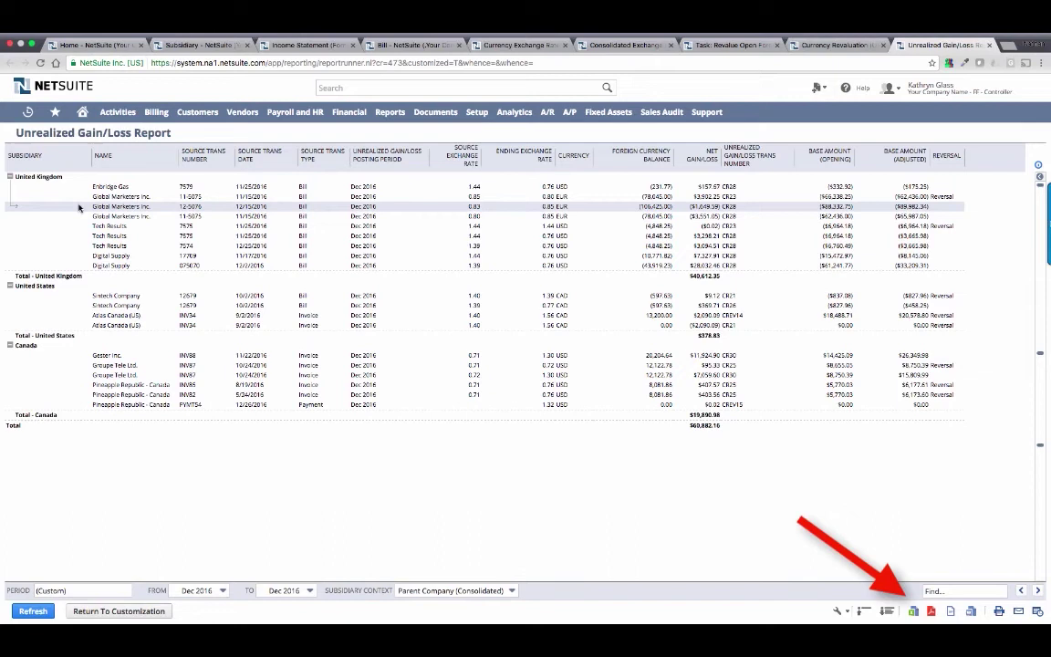
{"action": "left_click", "coordinate": [285, 45]}
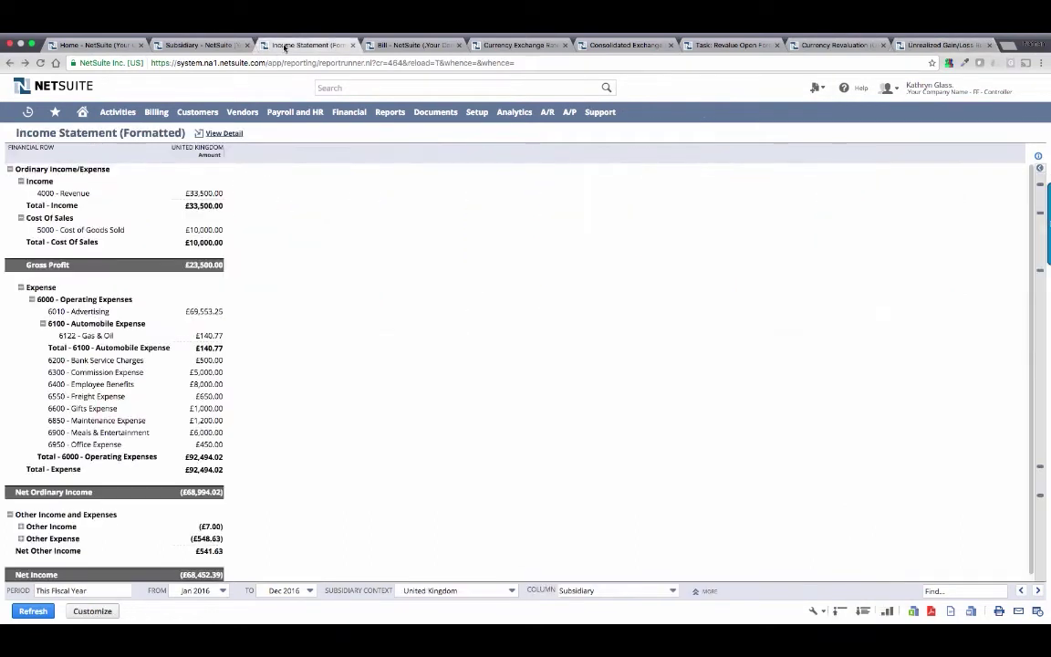
{"action": "left_click", "coordinate": [34, 611]}
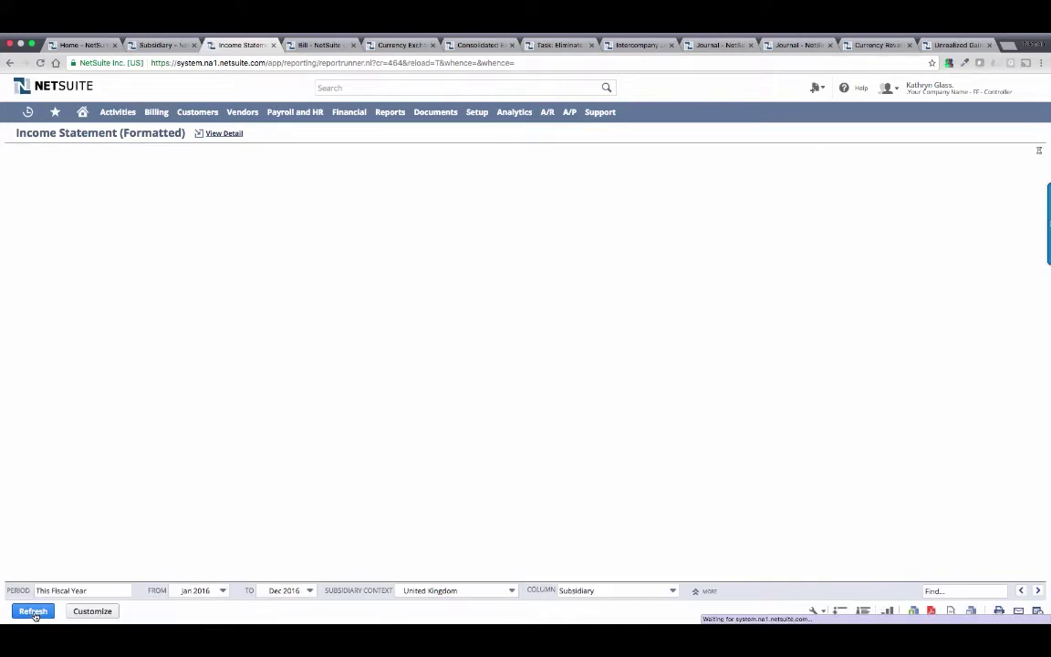
{"action": "left_click", "coordinate": [21, 539]}
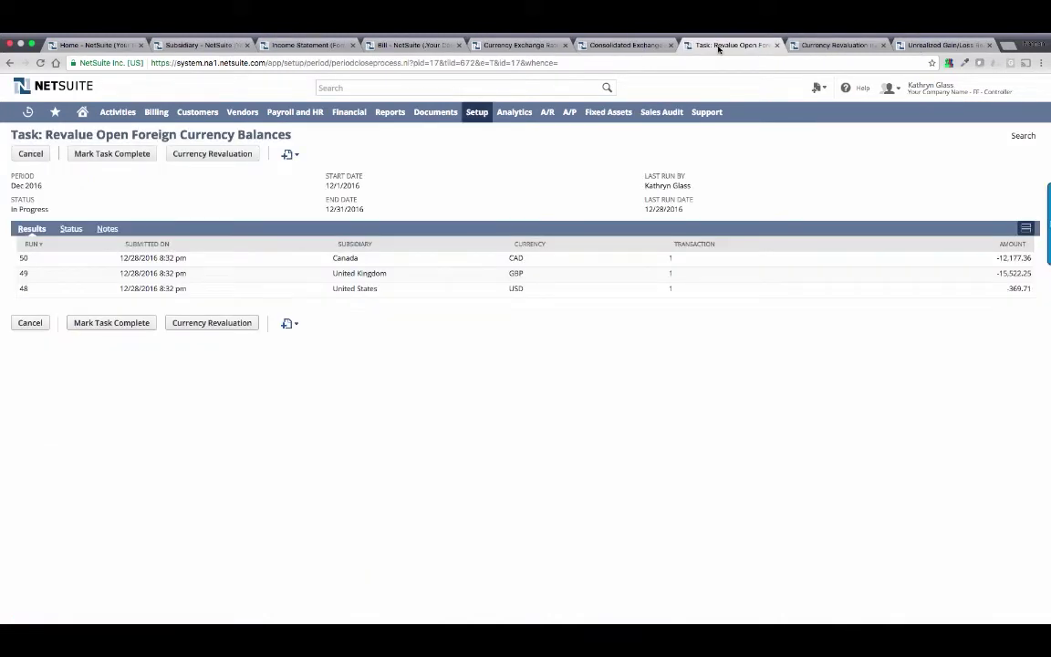
Step: Complete the currency revaluation task and go to the Dec 2016 Eliminate Intercompany Transactions task
{"action": "left_click", "coordinate": [124, 154]}
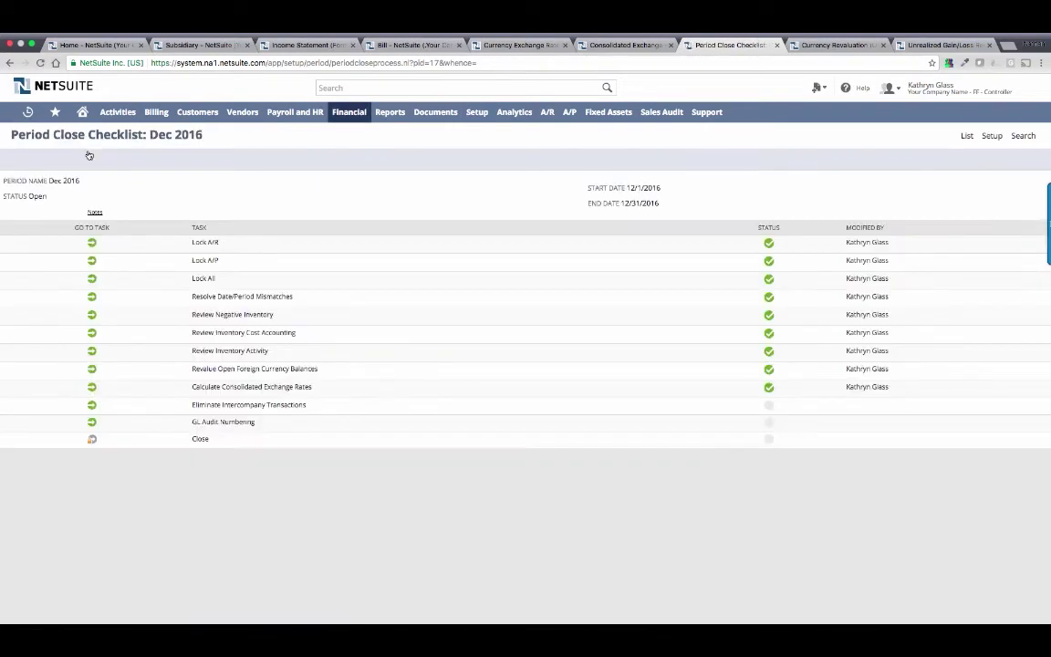
{"action": "left_click", "coordinate": [93, 406]}
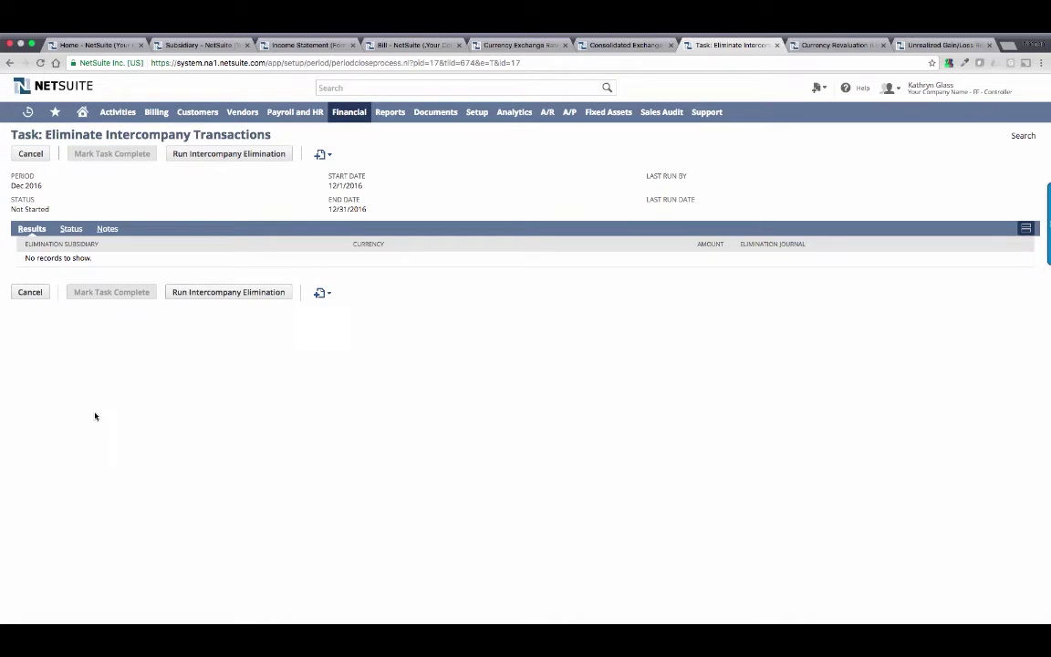
Step: Look up intercompany journal JE381 and review its four 25,000.00 lines marked for elimination
{"action": "left_click", "coordinate": [347, 87]}
{"action": "type", "text": "JE381"}
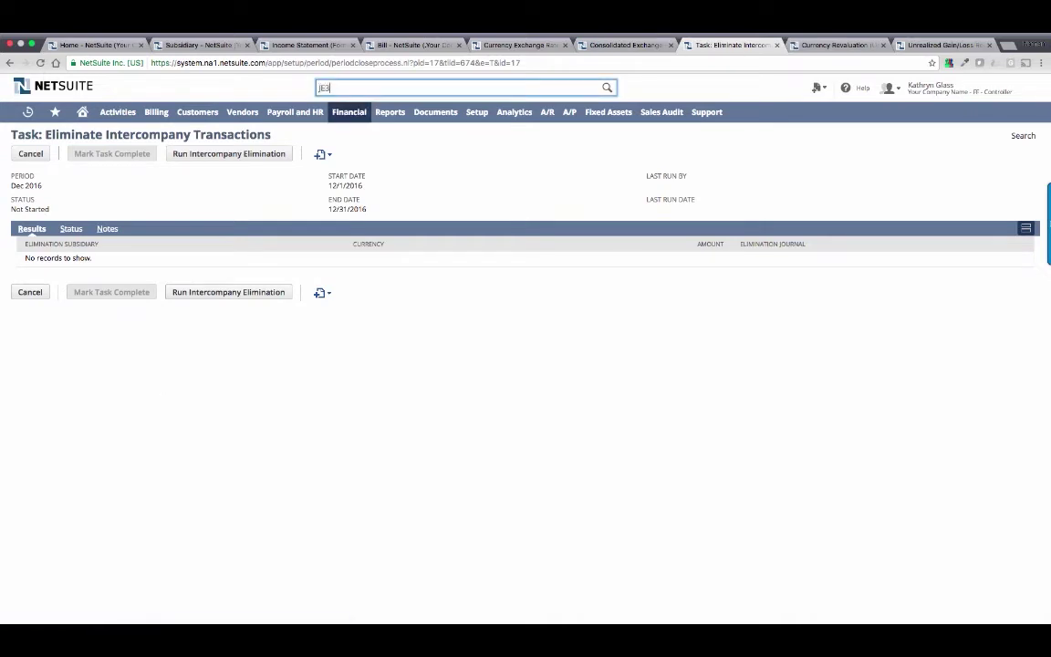
{"action": "left_click", "coordinate": [360, 106], "text": "super"}
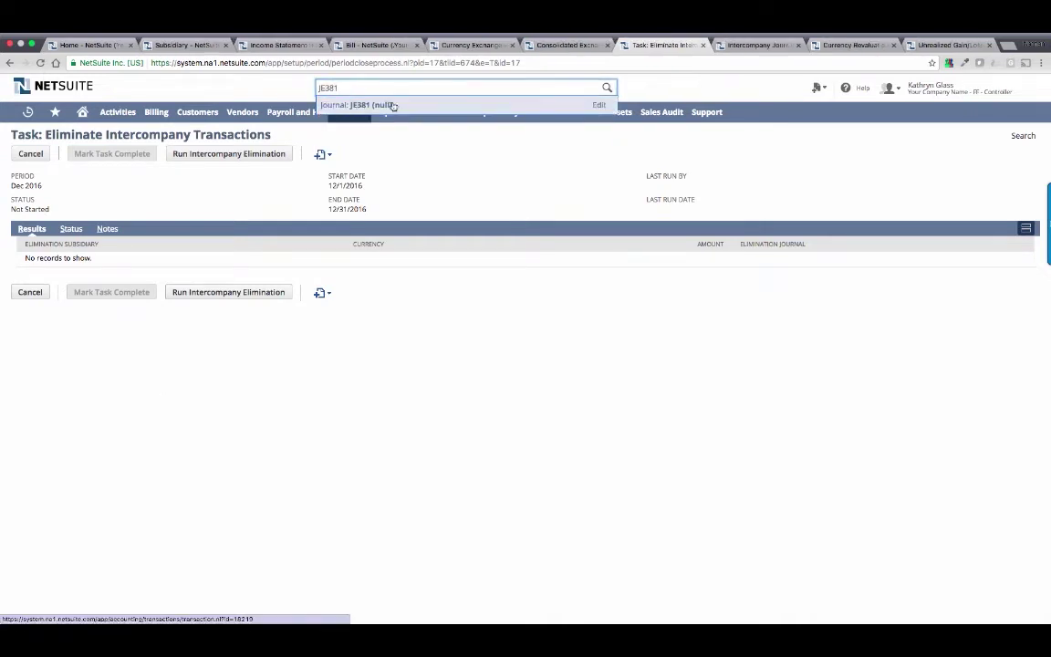
{"action": "left_click", "coordinate": [735, 46]}
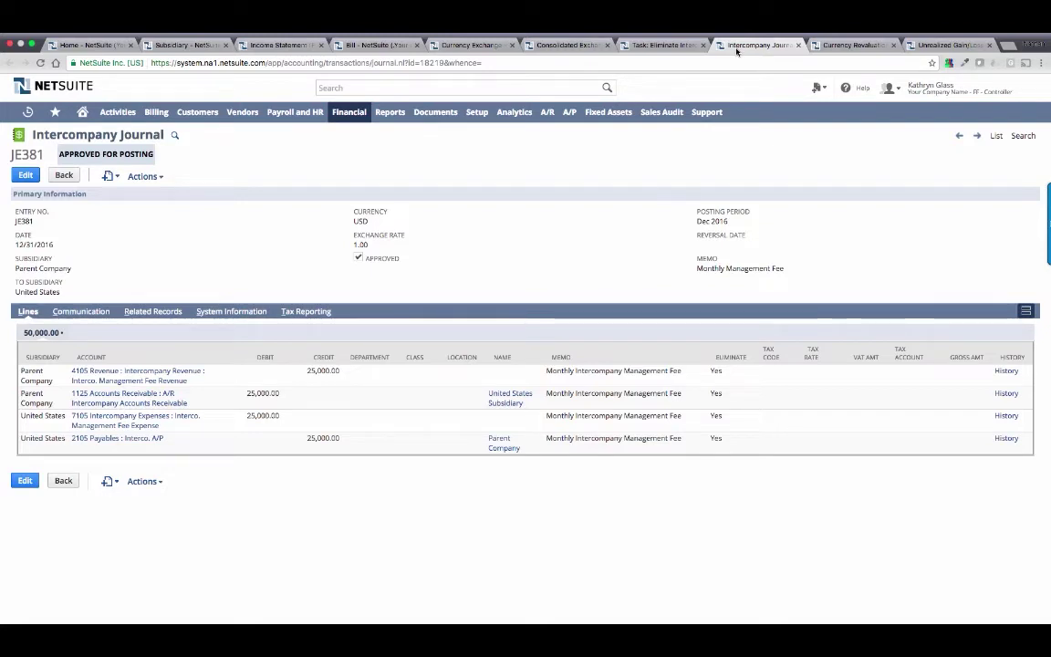
{"action": "left_click", "coordinate": [676, 46]}
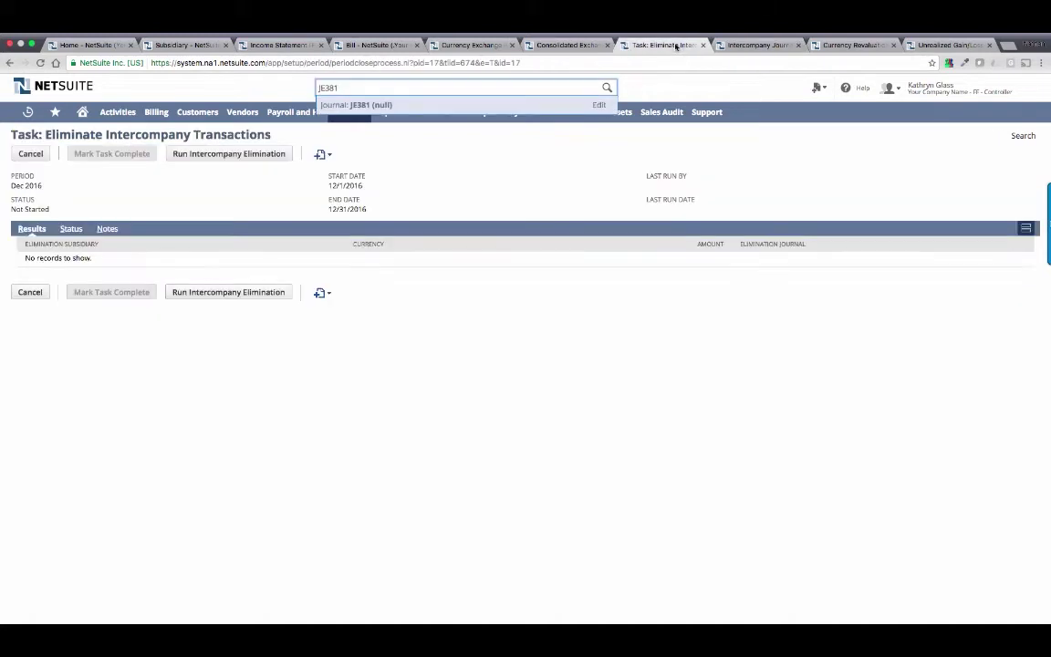
Step: Run the intercompany elimination with memo 'Elimination Entry - Dec 2016' and save it
{"action": "left_click", "coordinate": [243, 154]}
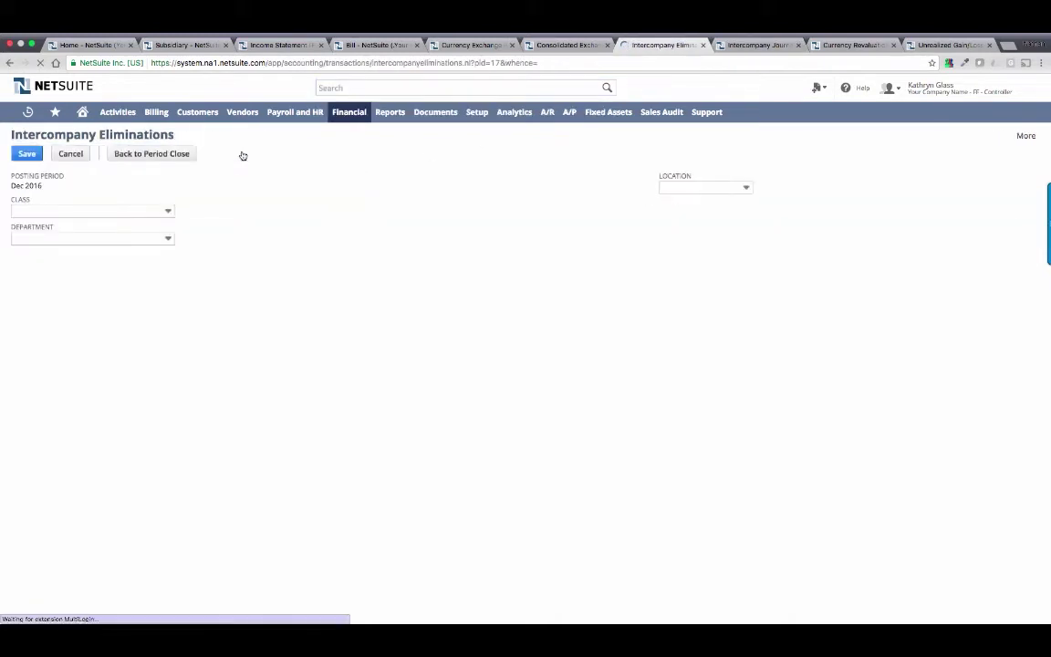
{"action": "left_click", "coordinate": [557, 214]}
{"action": "type", "text": "E"}
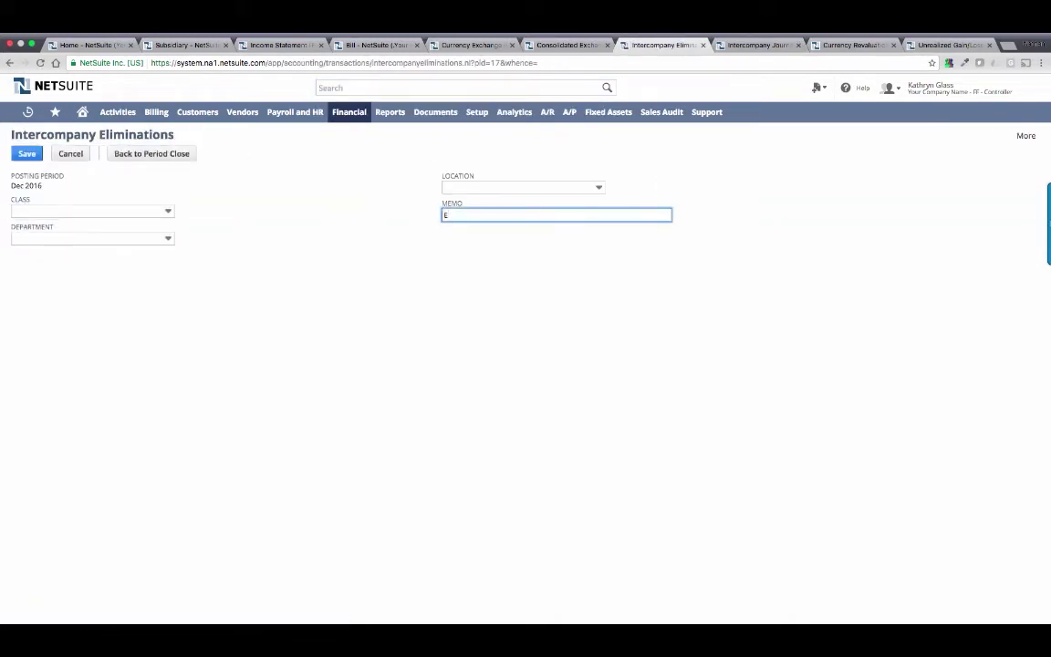
{"action": "type", "text": "limination Entry - Dec 2016"}
{"action": "key", "text": "super+l"}
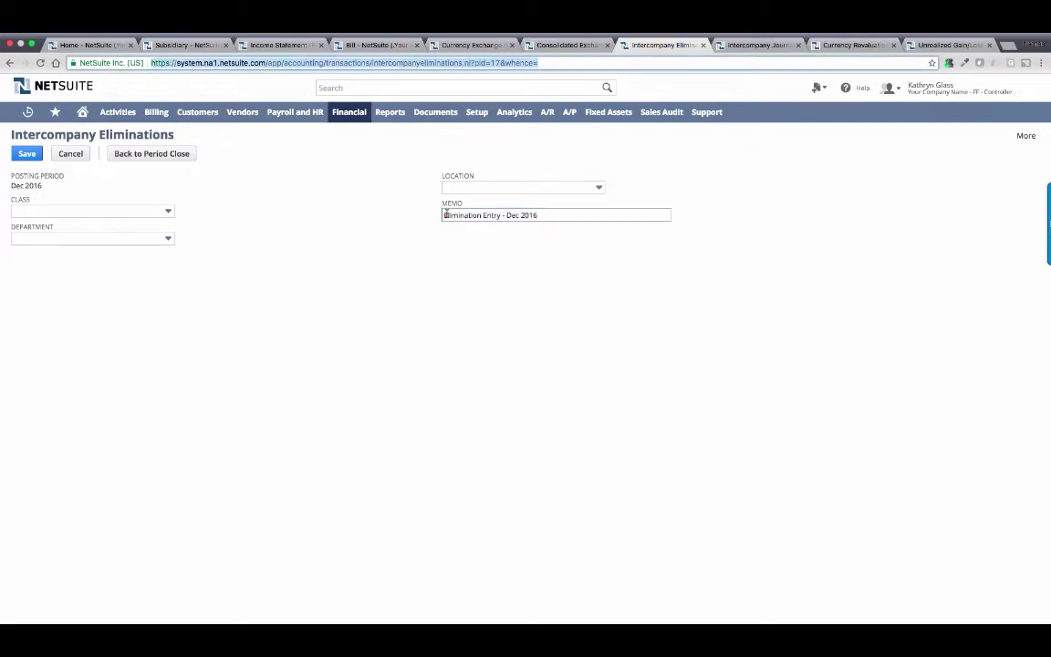
{"action": "left_click", "coordinate": [27, 153]}
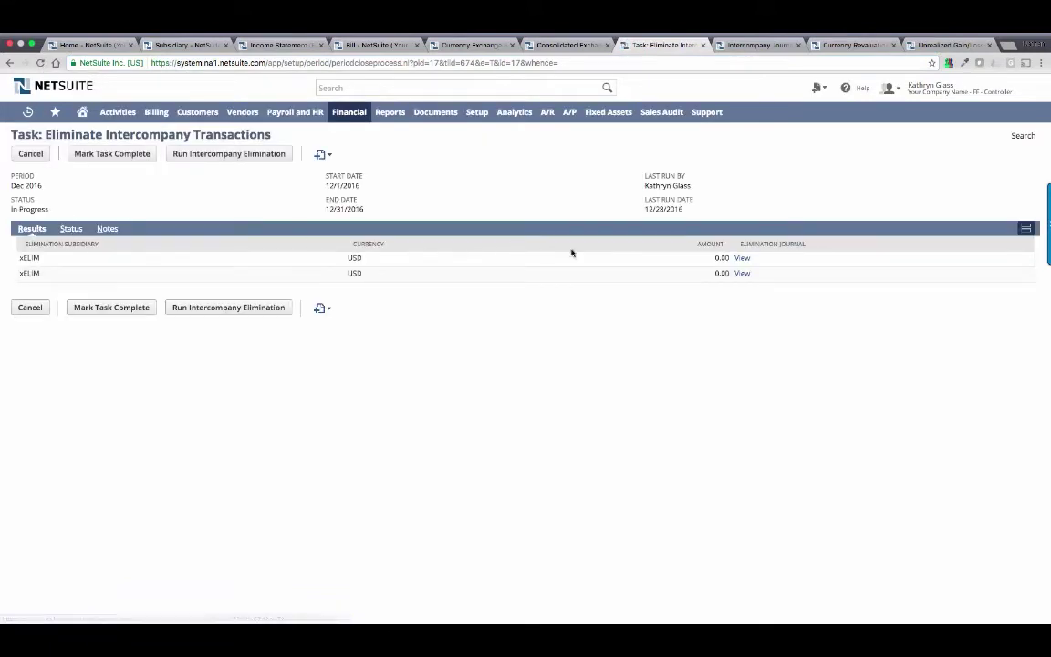
Step: Review the resulting elimination journals JE390 and JE391 under xELIM
{"action": "left_click", "coordinate": [742, 273], "text": "super"}
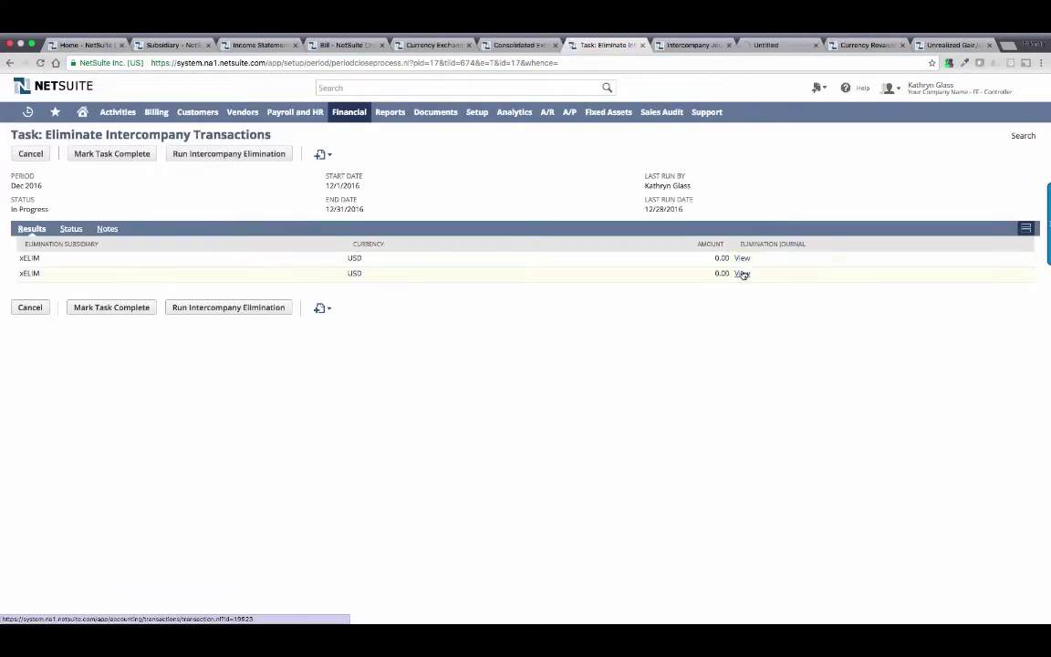
{"action": "left_click", "coordinate": [741, 273], "text": "super"}
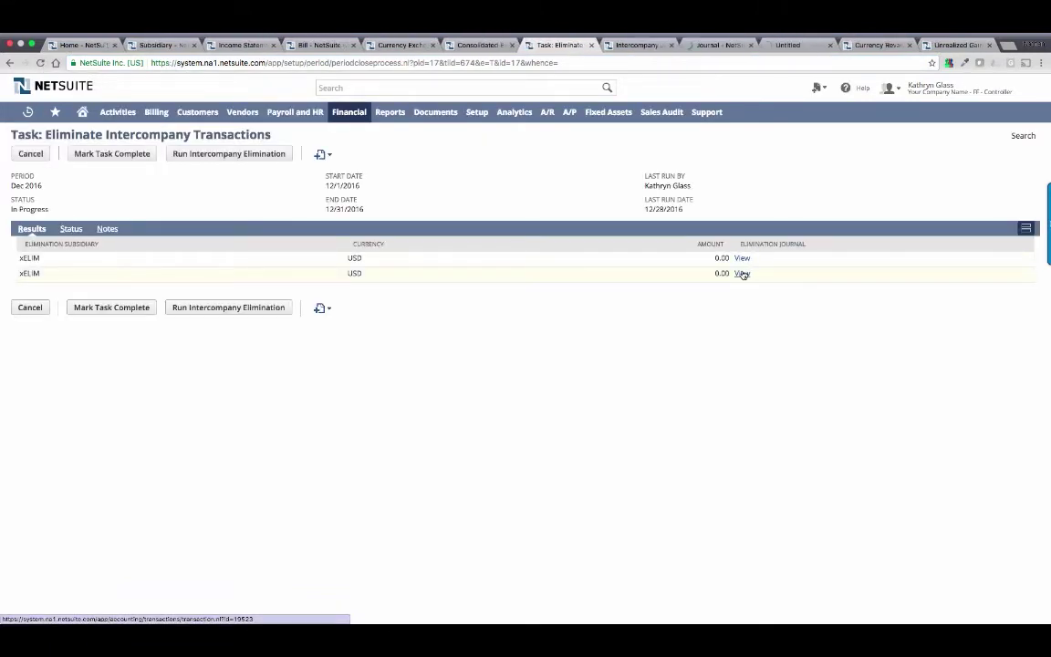
{"action": "left_click", "coordinate": [711, 44]}
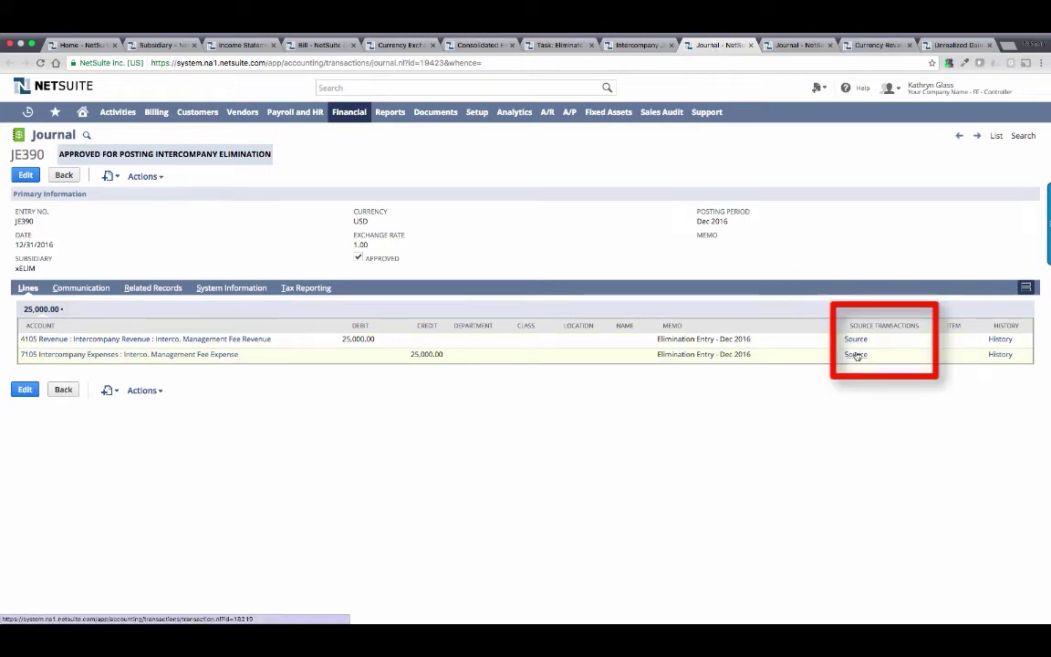
{"action": "left_click", "coordinate": [800, 46]}
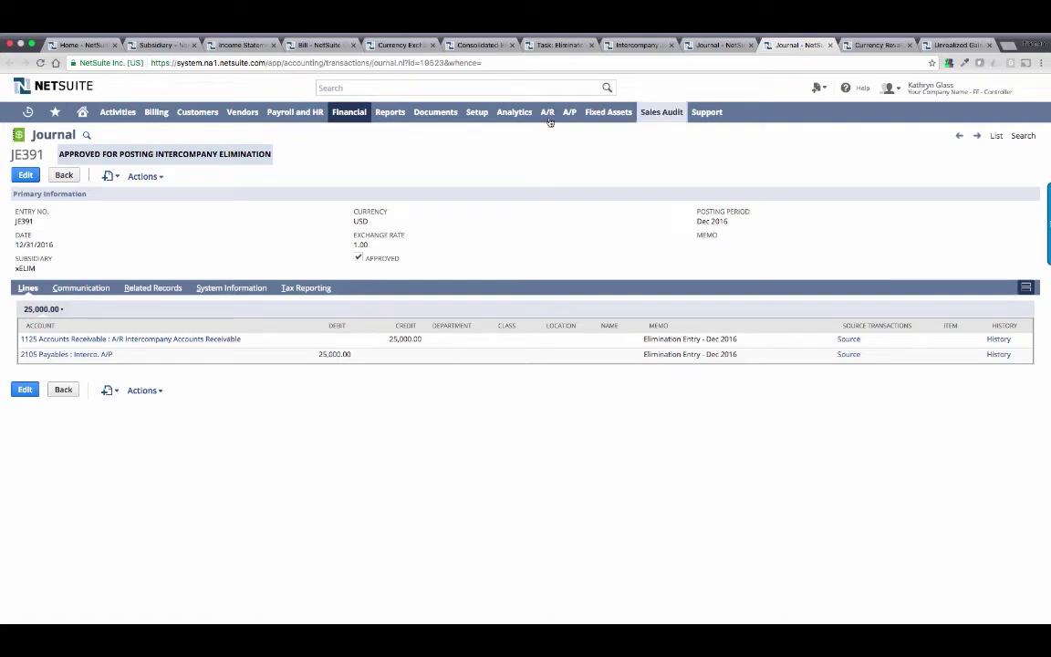
Step: Refresh the income statement by subsidiary, showing the xEliminations column zeroing 4105 fee revenue
{"action": "left_click", "coordinate": [246, 48]}
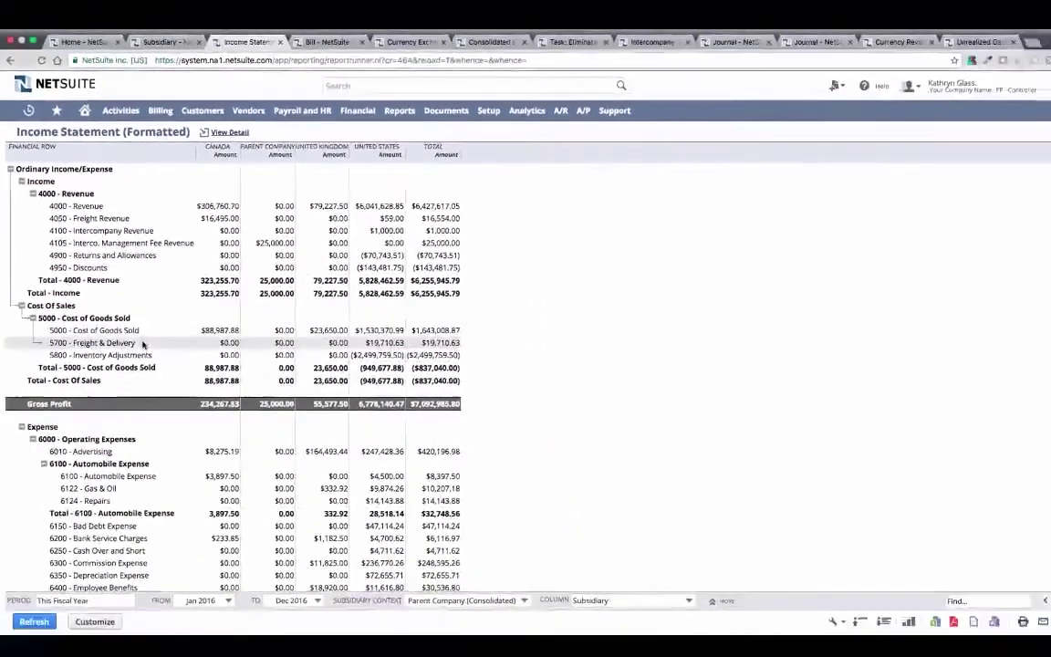
{"action": "left_click", "coordinate": [35, 611]}
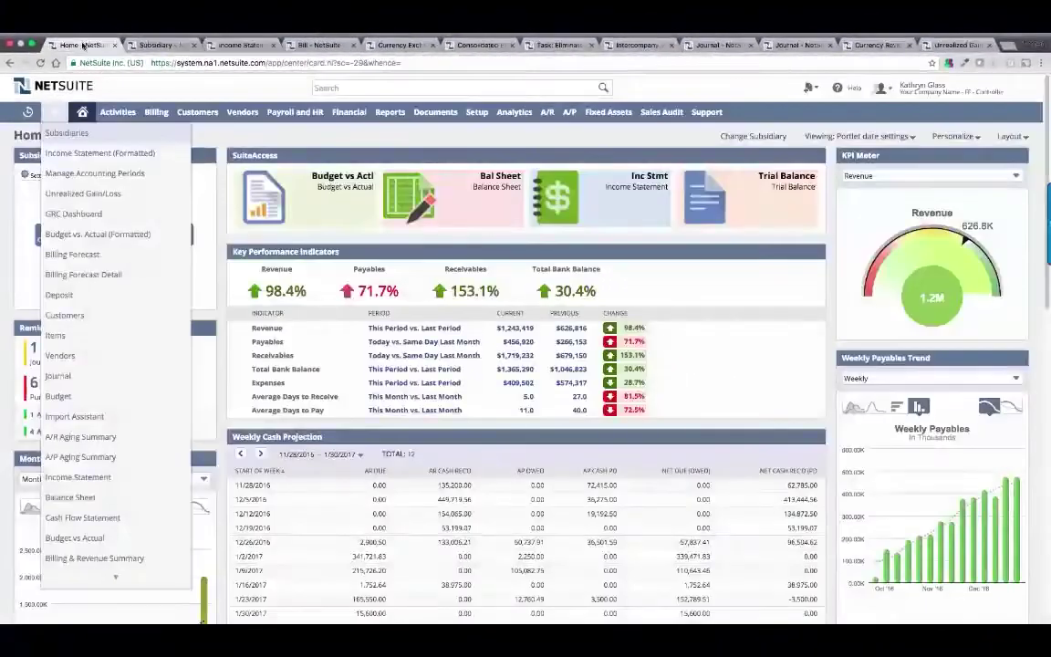
Step: Open Tax Reports (International) from the VAT/GST section of the Reports menu
{"action": "mouse_move", "coordinate": [389, 111]}
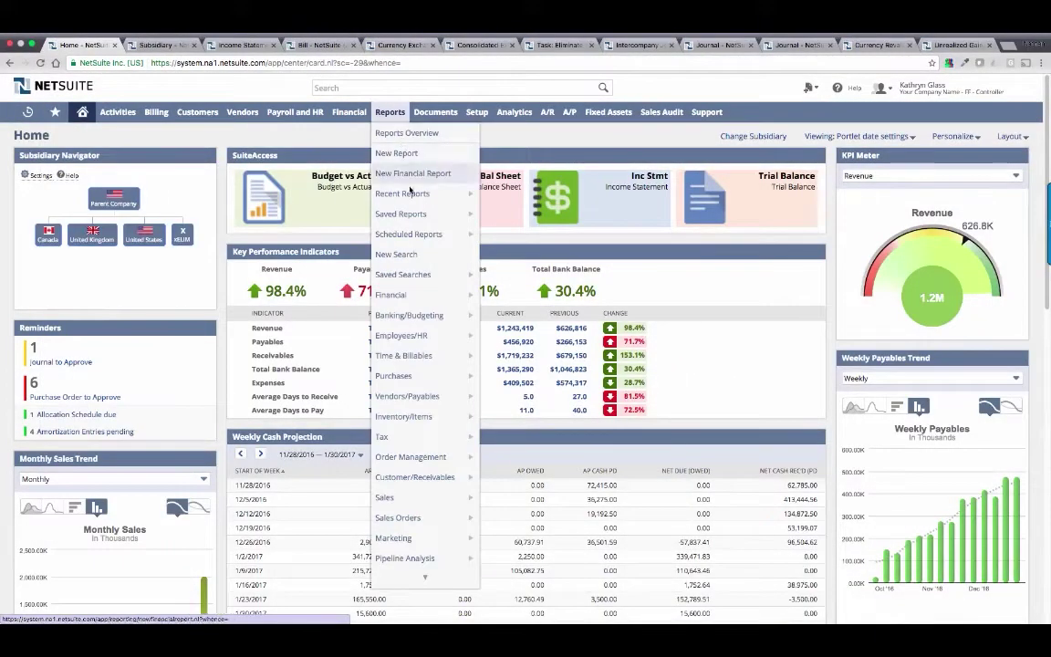
{"action": "mouse_move", "coordinate": [418, 302]}
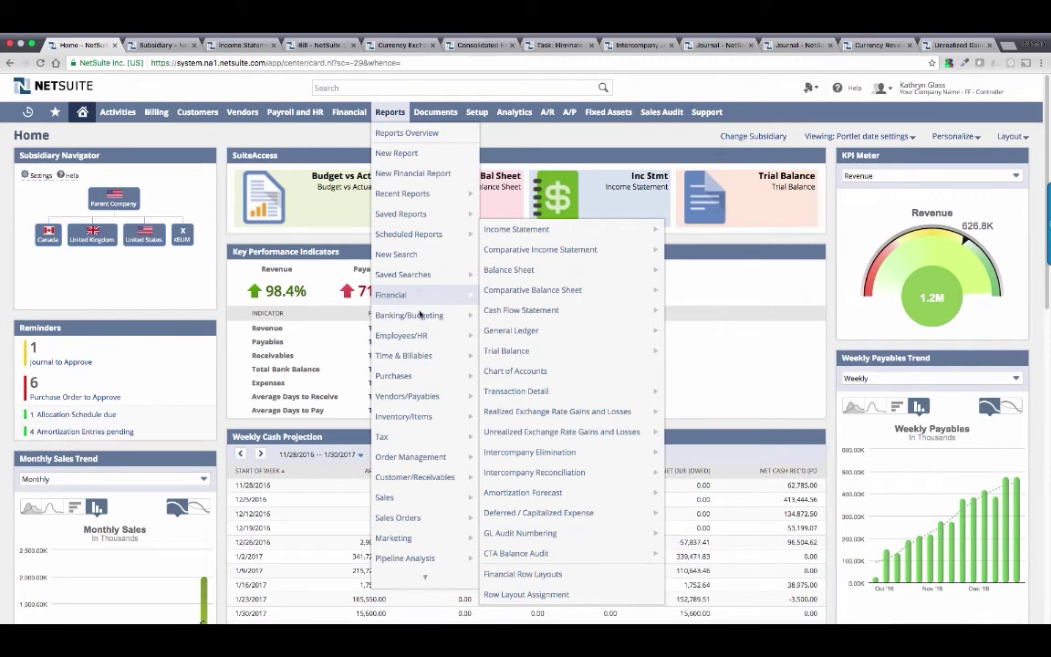
{"action": "mouse_move", "coordinate": [425, 576]}
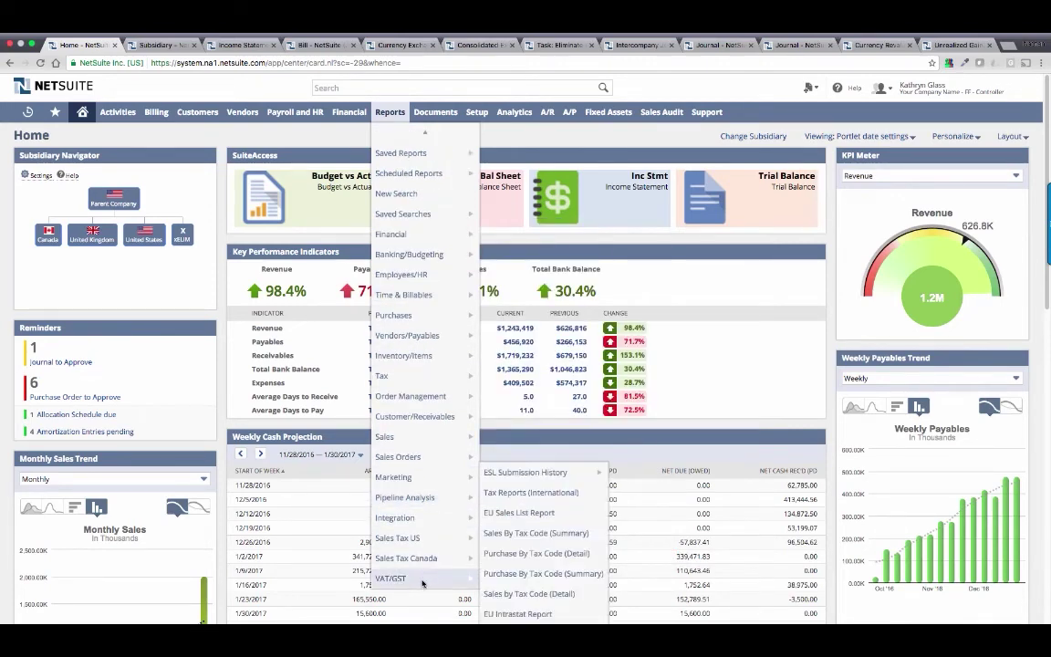
{"action": "left_click", "coordinate": [517, 493]}
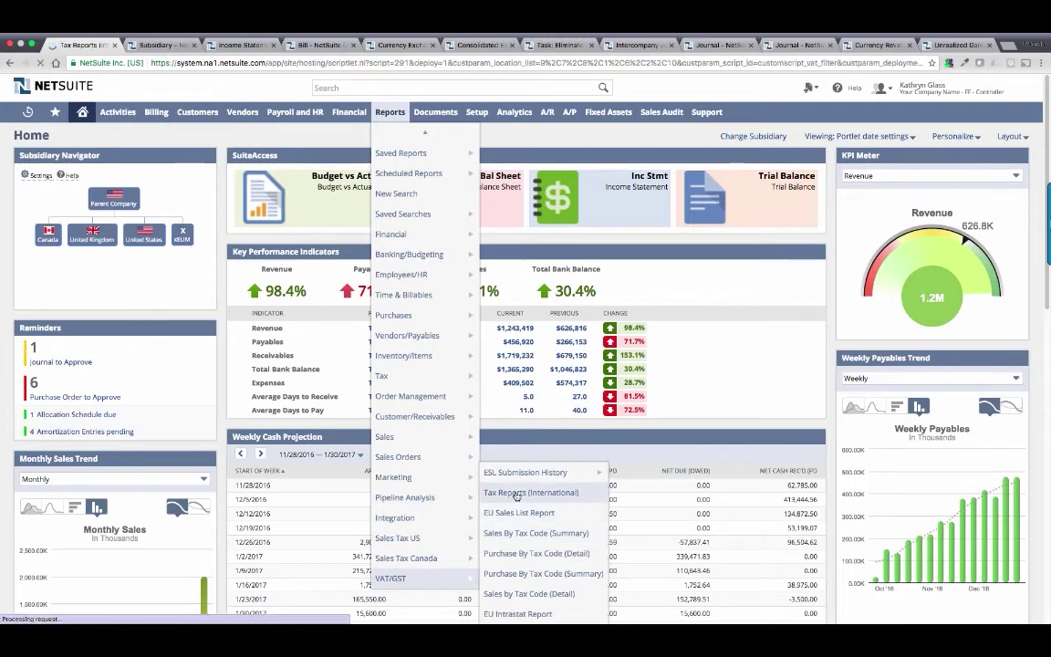